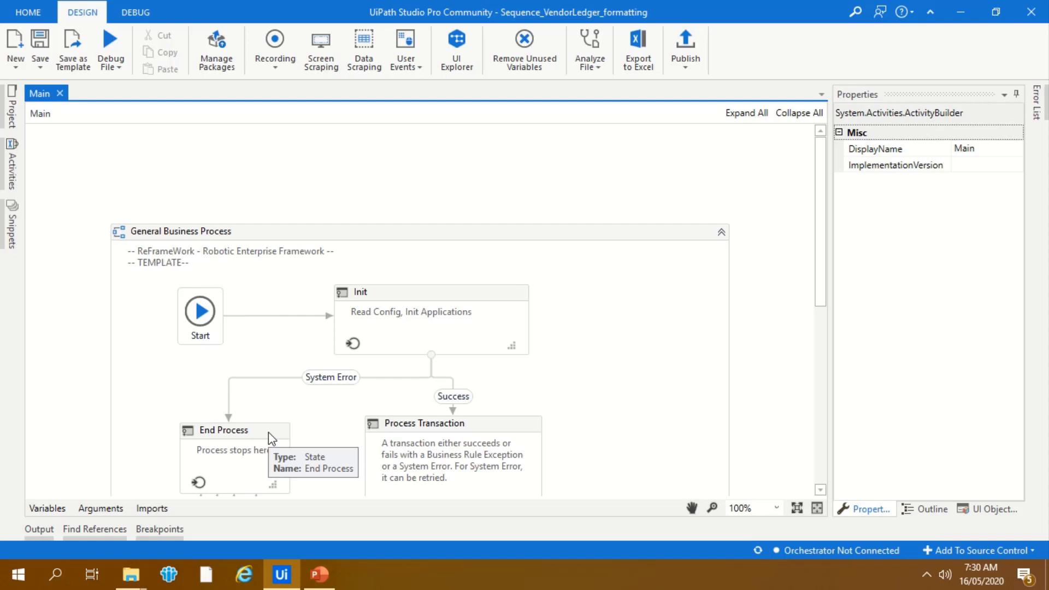
Step: Switch to the Invoice_Documents folder in File Explorer, check its Input folder, and return to the parent folder
left_click(132, 576)
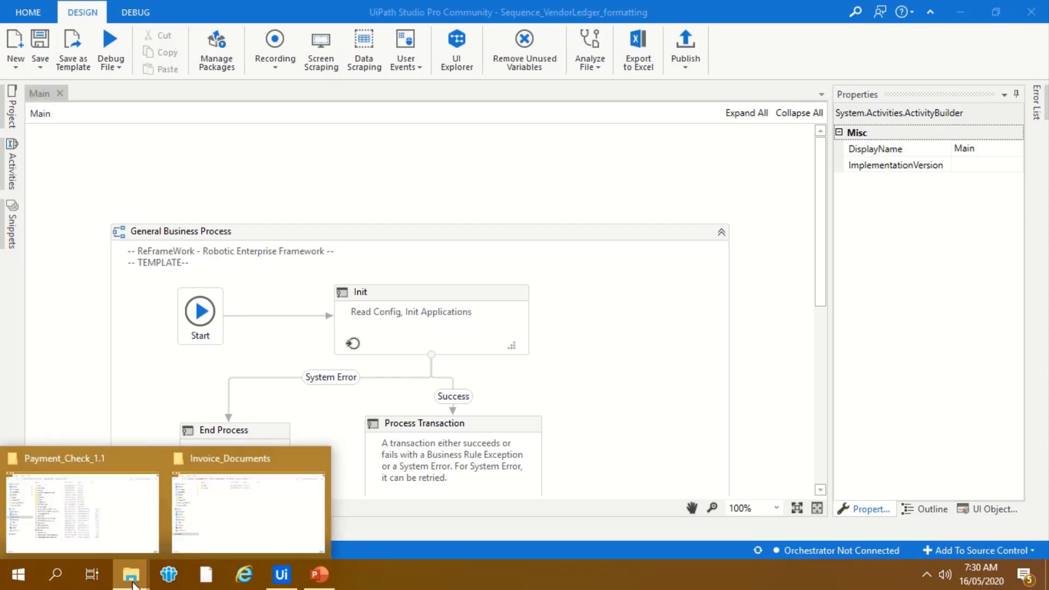
left_click(186, 524)
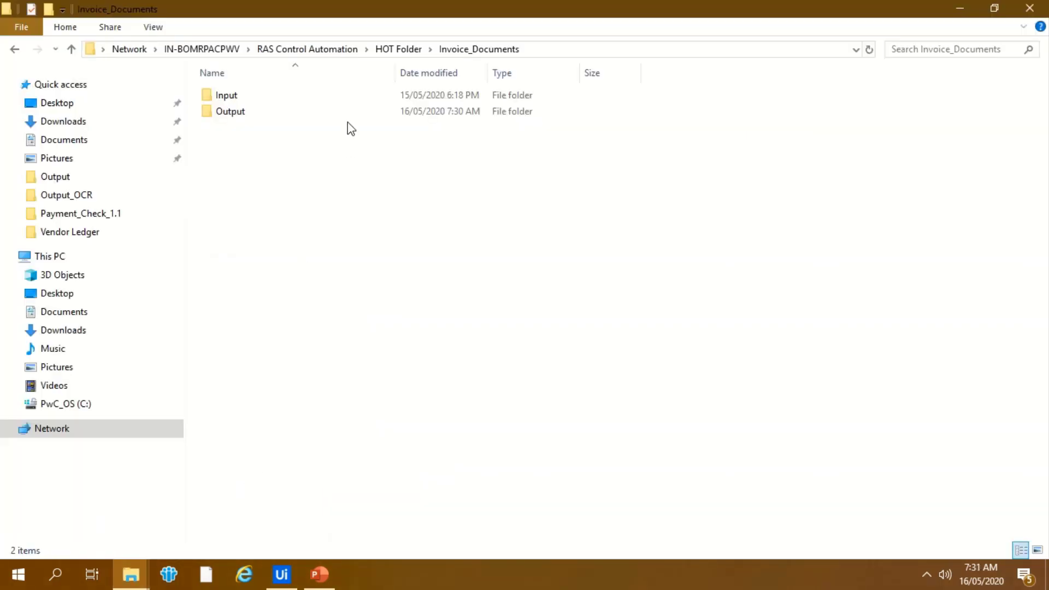
double_click(352, 98)
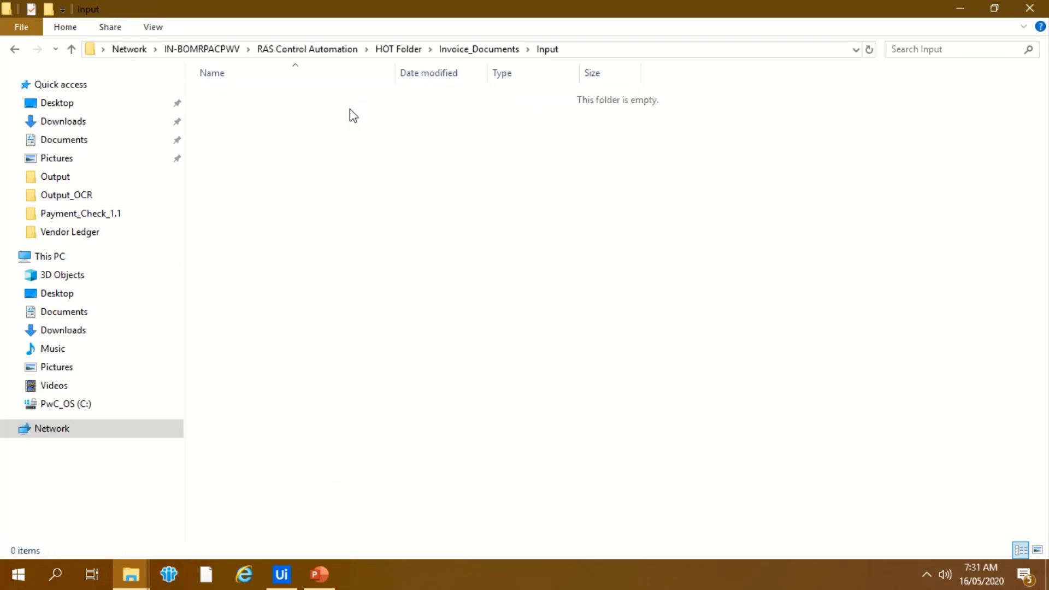
left_click(443, 52)
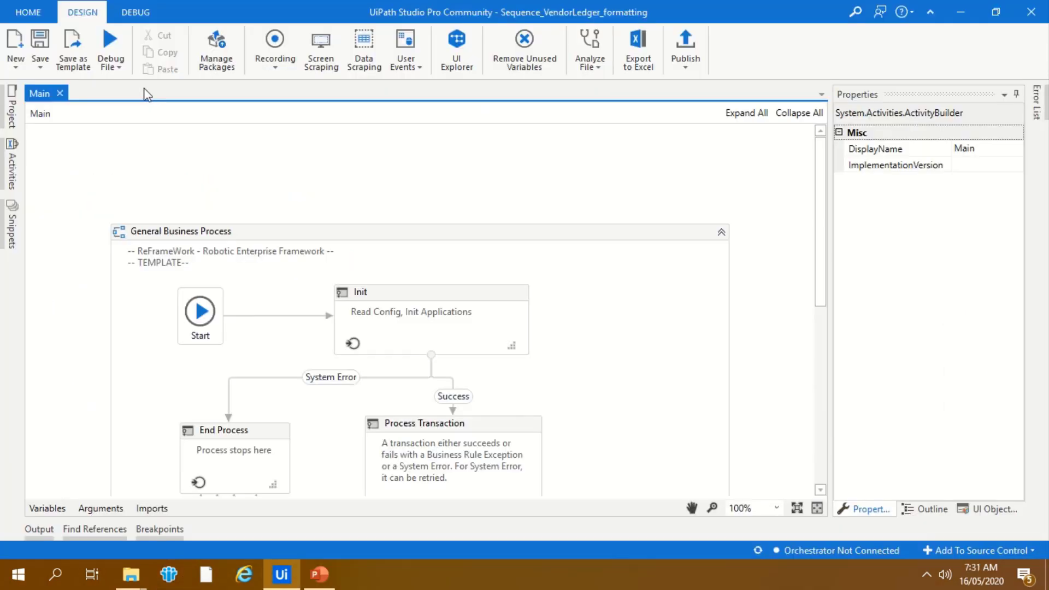
Step: Run the Main workflow file in UiPath Studio without debugging
left_click(121, 68)
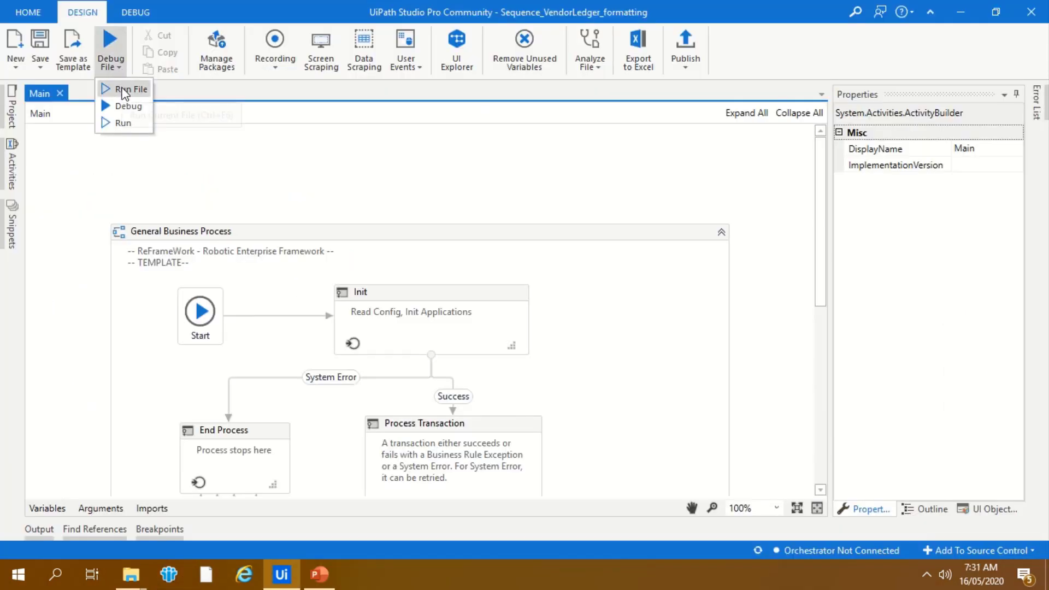
left_click(124, 91)
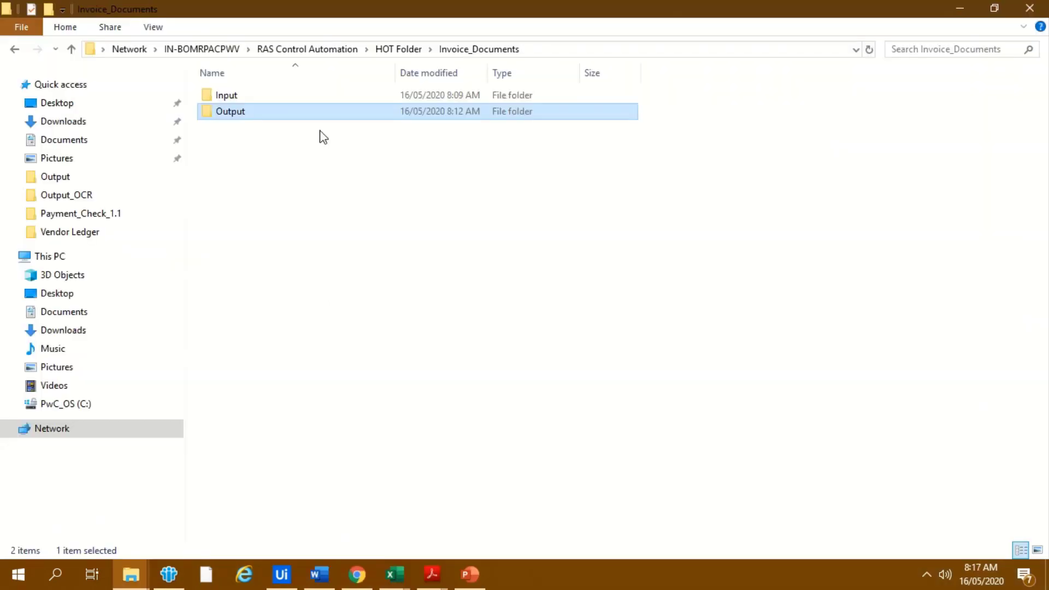
Step: Review the invoice PDFs in the Input folder of Invoice_Documents and go back up to the parent folder
left_click(321, 98)
double_click(321, 97)
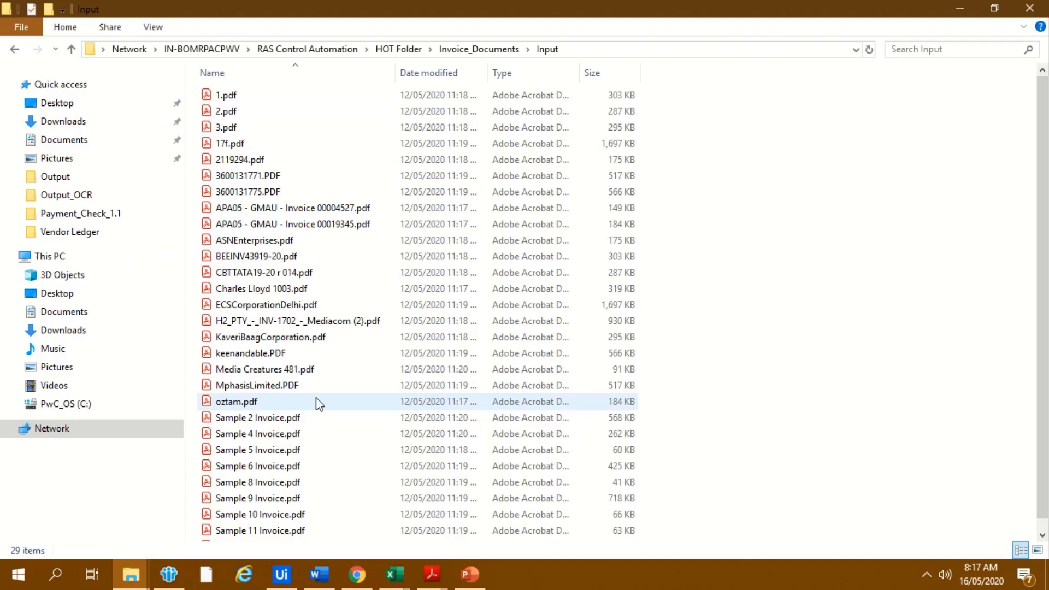
left_click(468, 55)
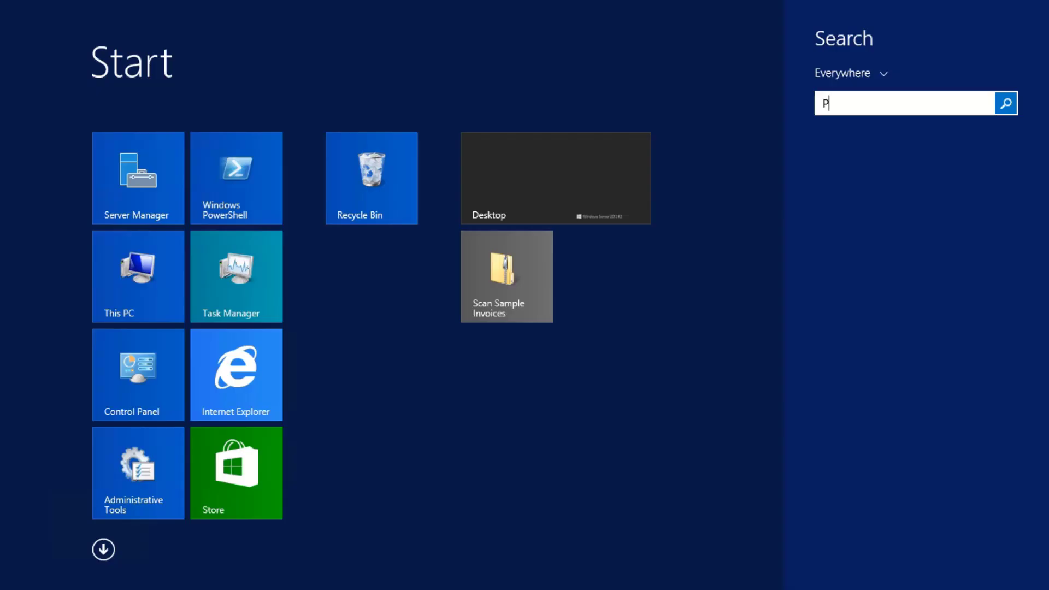
type("ROJect Setup Station")
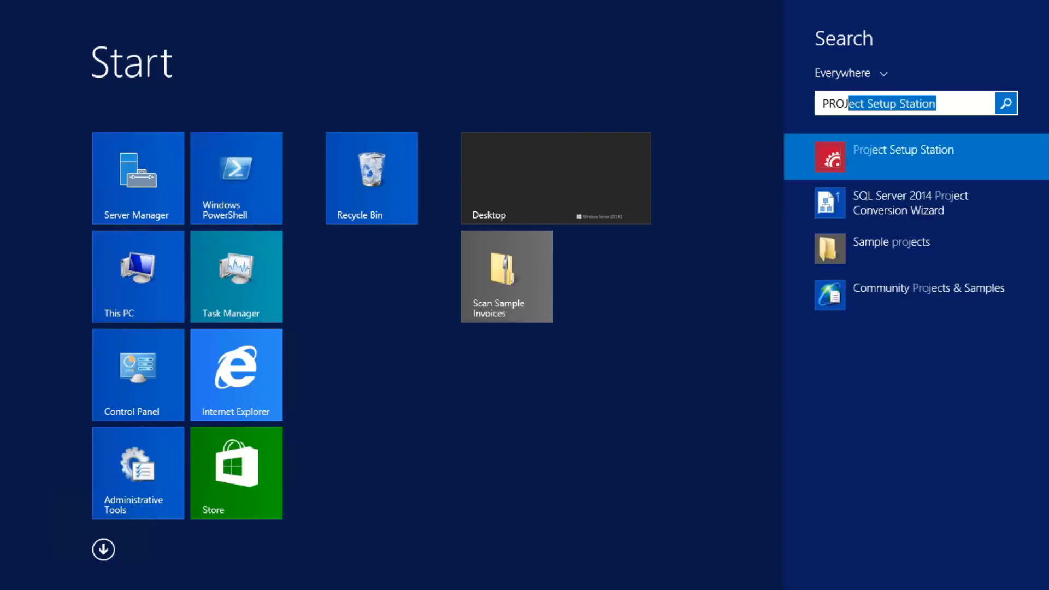
key("Return")
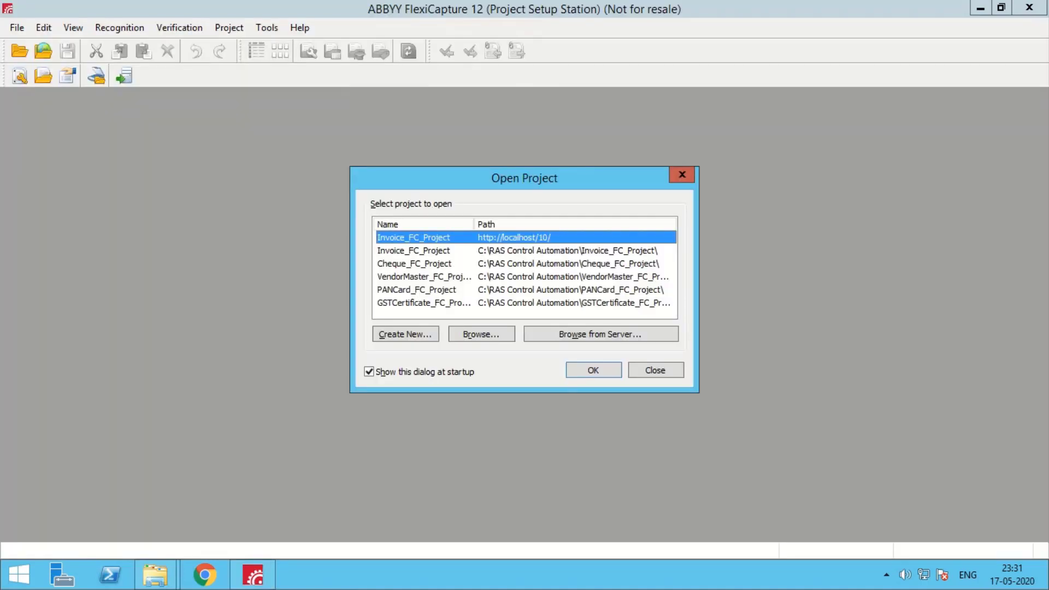
key("Return")
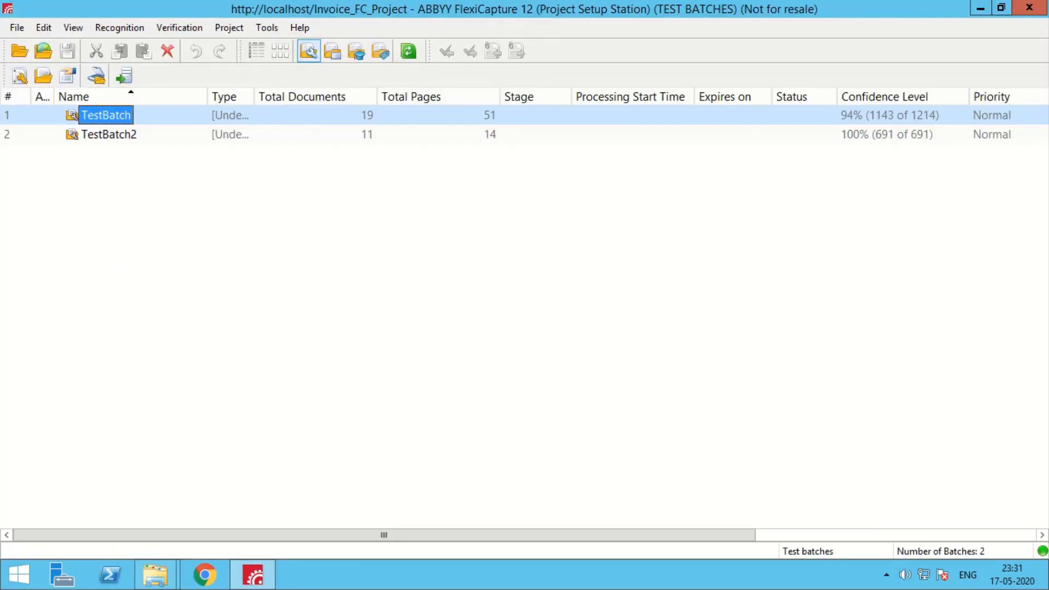
Step: Open TestBatch2 to view its document list and return to the list of test batches
left_click(106, 115)
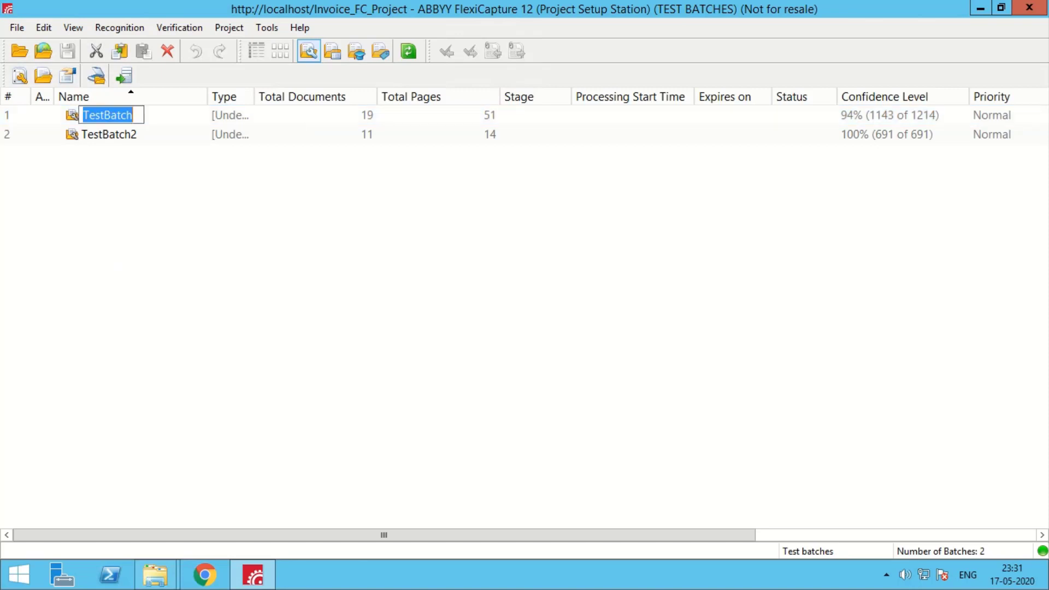
double_click(108, 134)
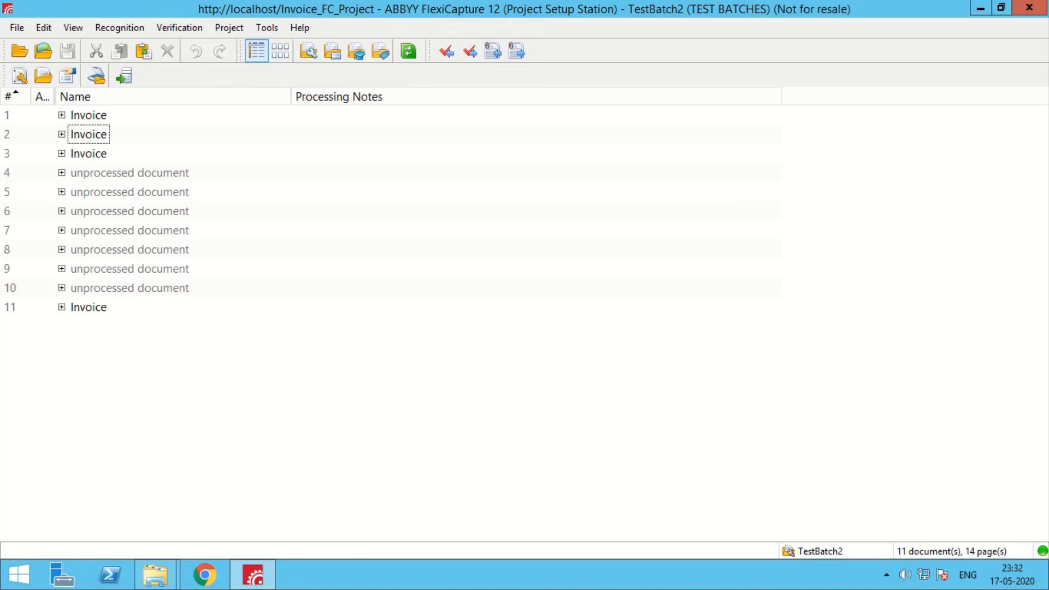
left_click(73, 27)
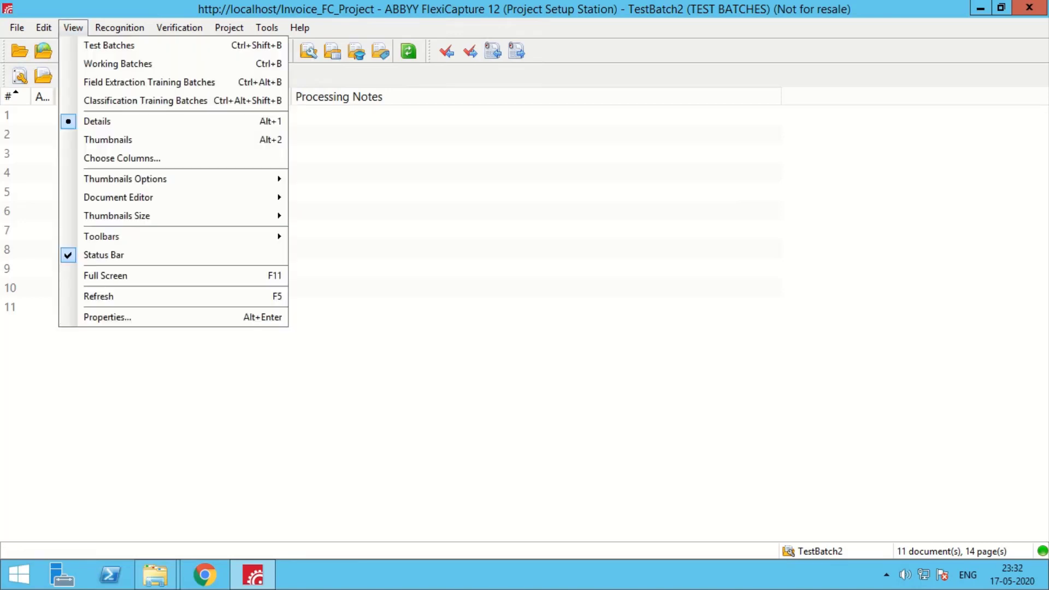
left_click(76, 45)
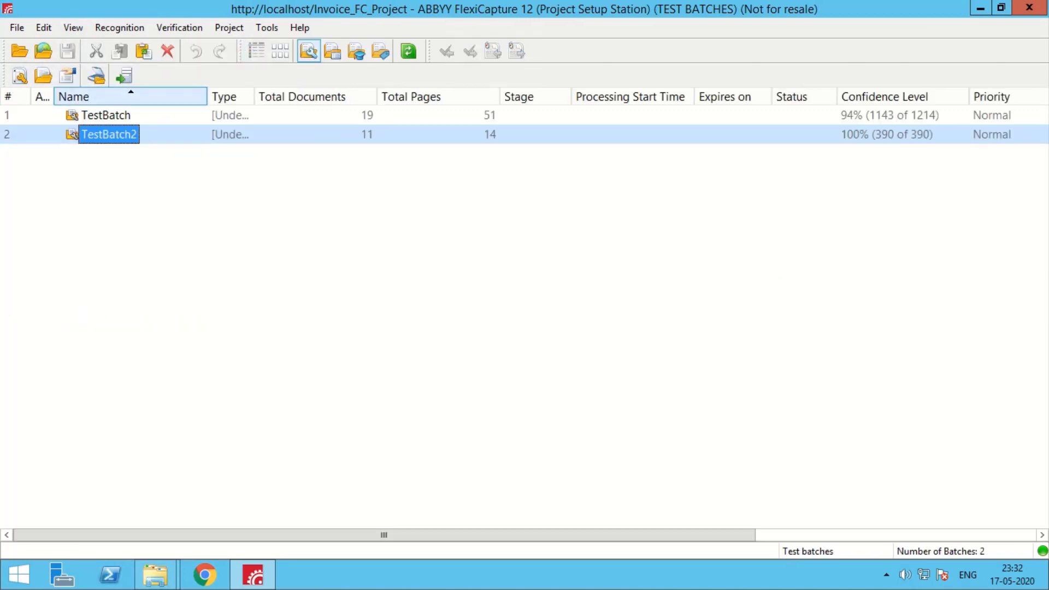
Step: Open the first invoice document in TestBatch
left_click(104, 115)
double_click(105, 115)
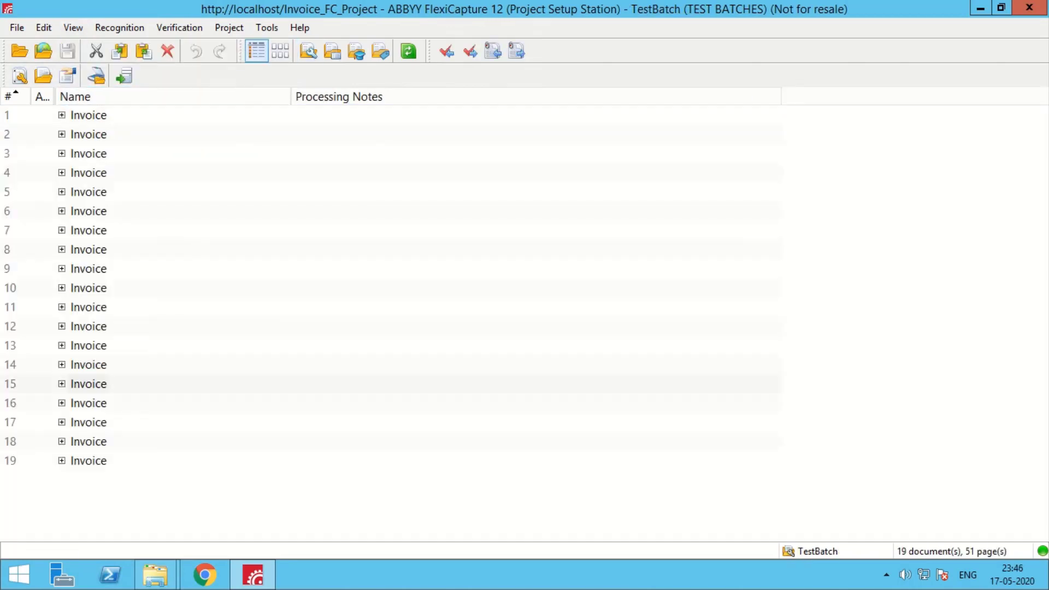
key("Return")
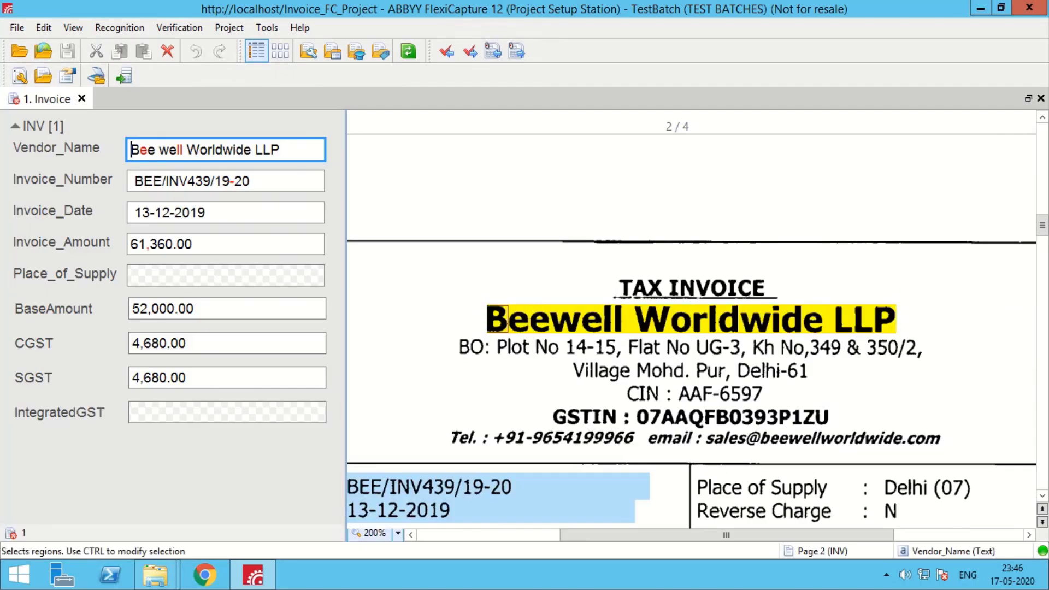
left_click(398, 533)
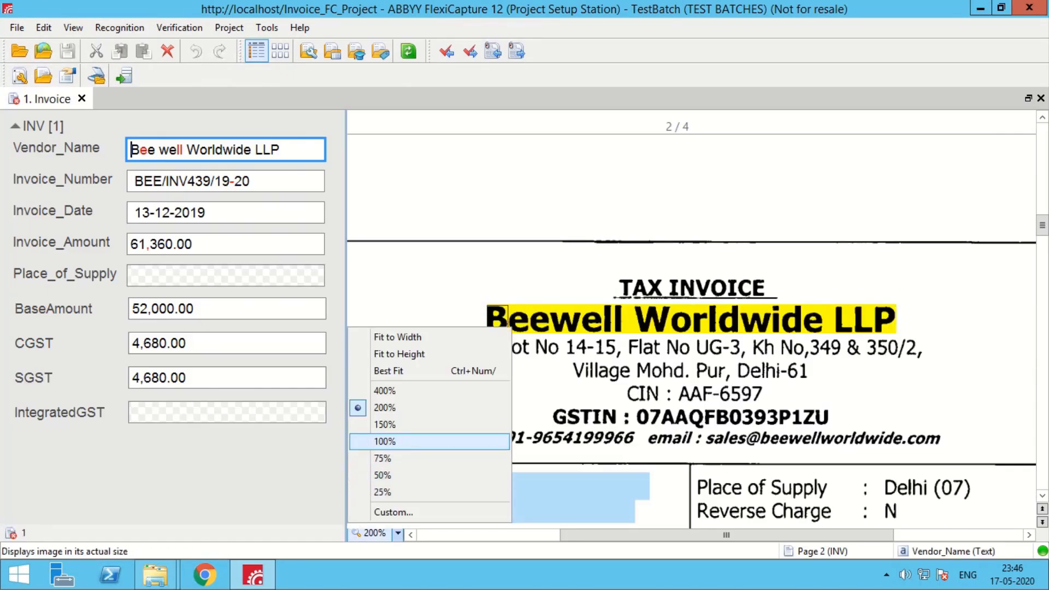
left_click(385, 441)
Step: Check the first invoice's vendor name, number, date, amount, base amount, CGST and SGST fields against the page image, and close the document
double_click(267, 149)
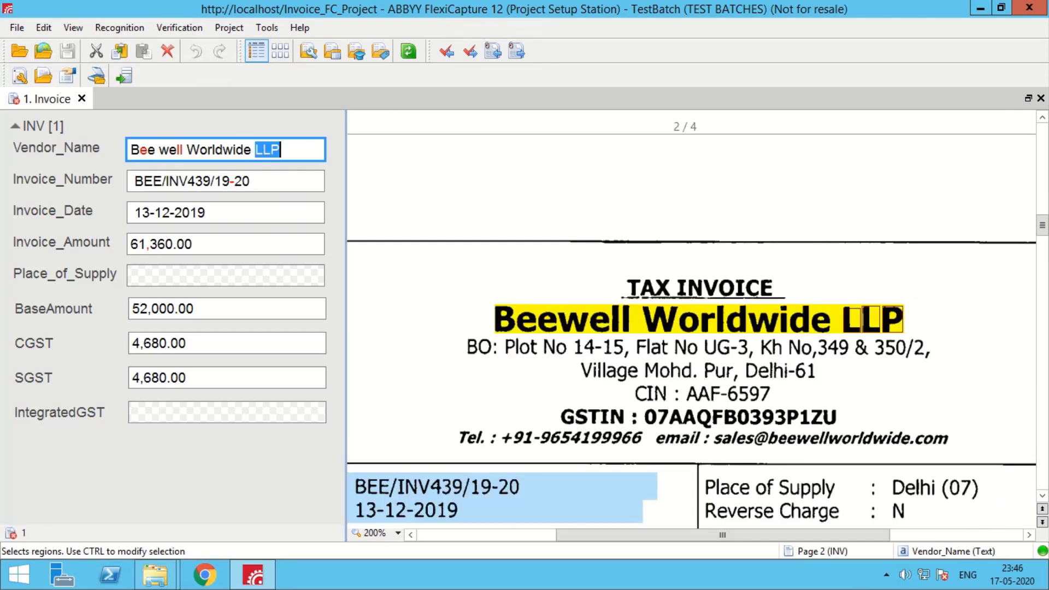
double_click(242, 181)
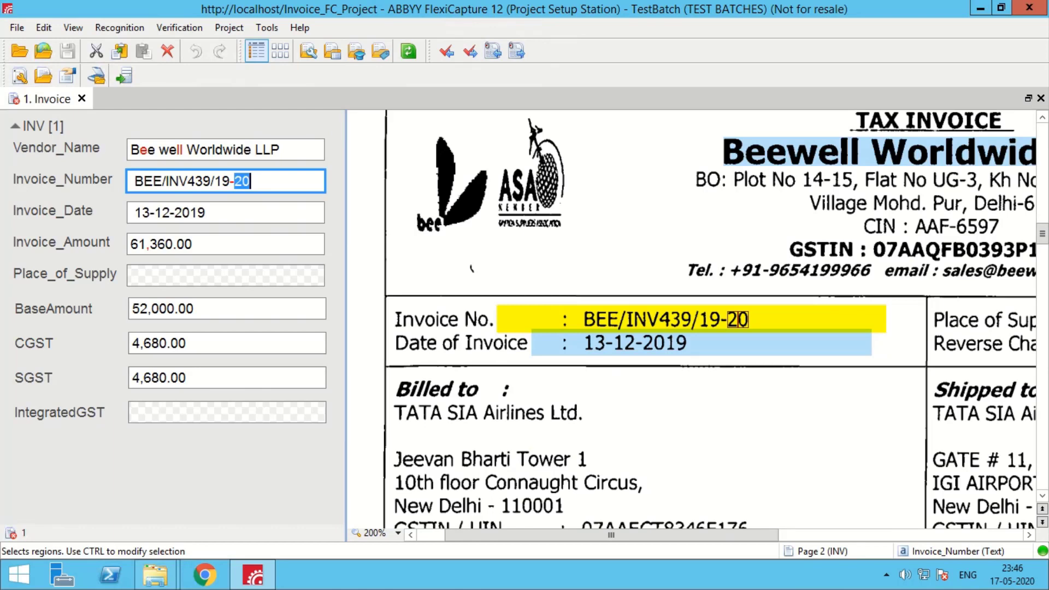
double_click(189, 212)
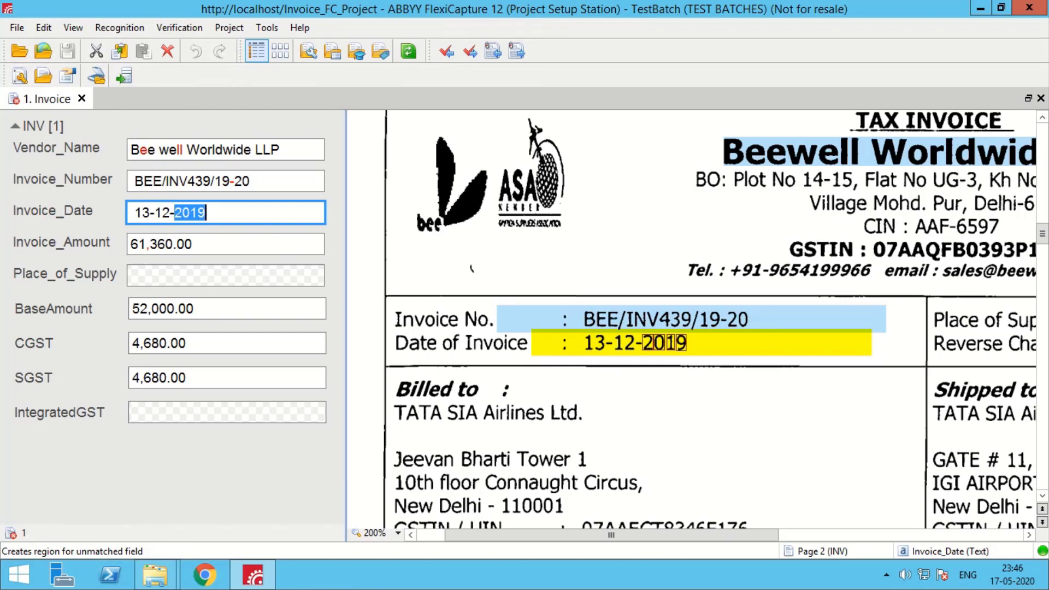
double_click(185, 243)
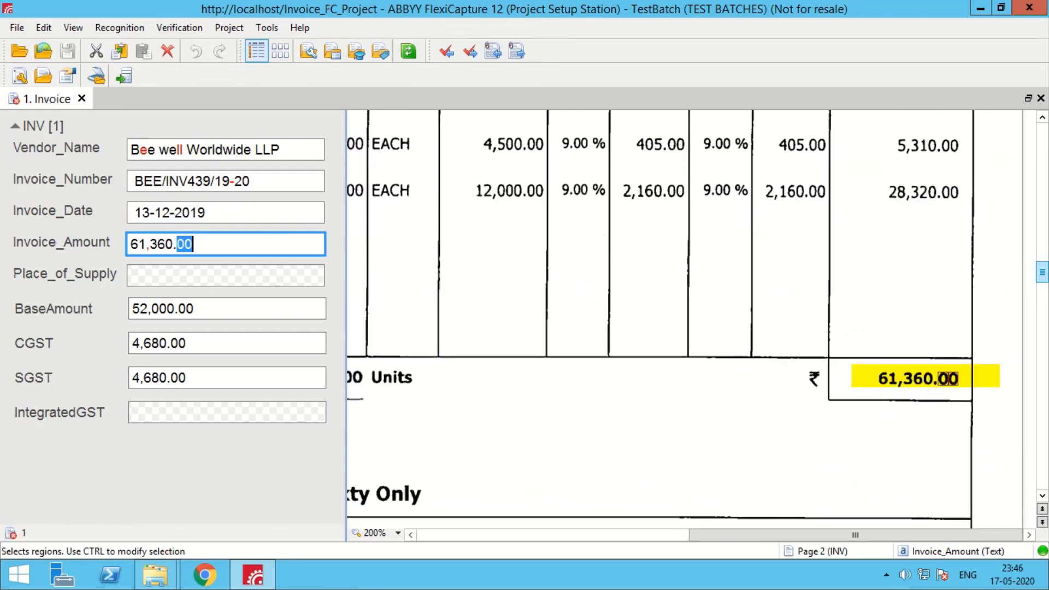
double_click(186, 309)
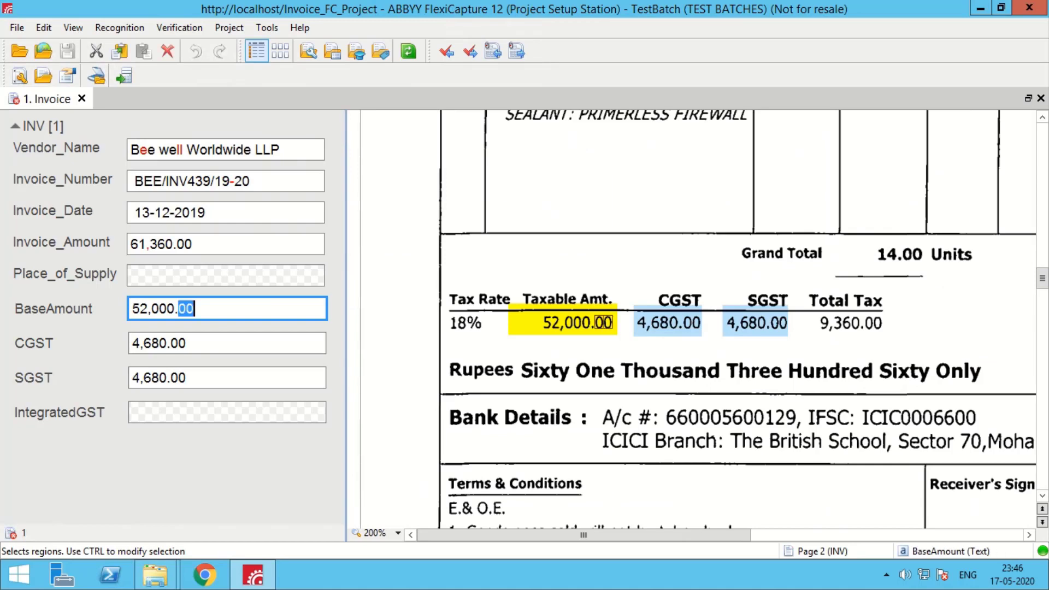
key("Tab")
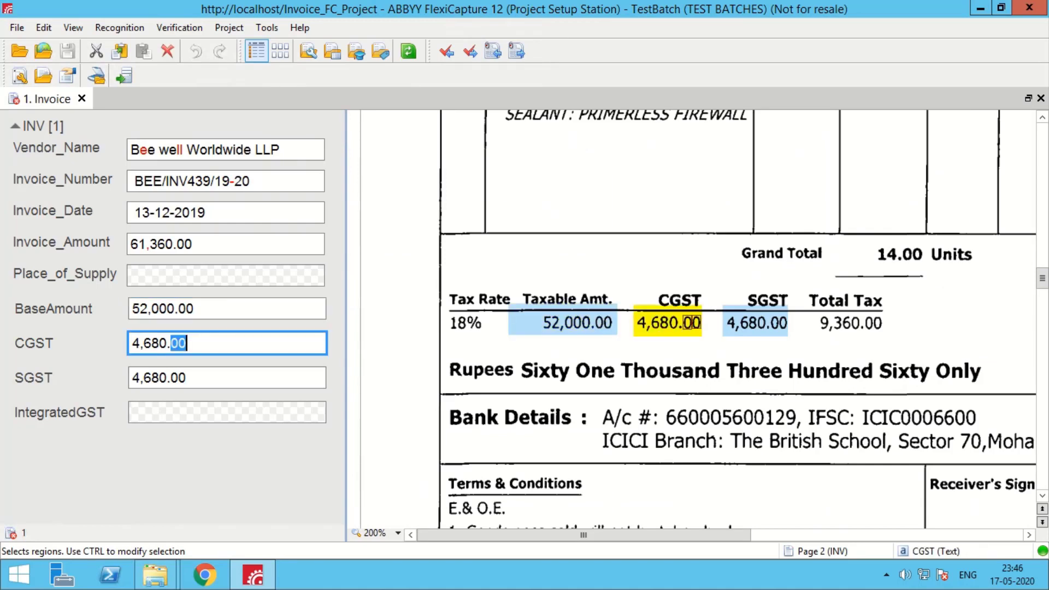
key("Tab")
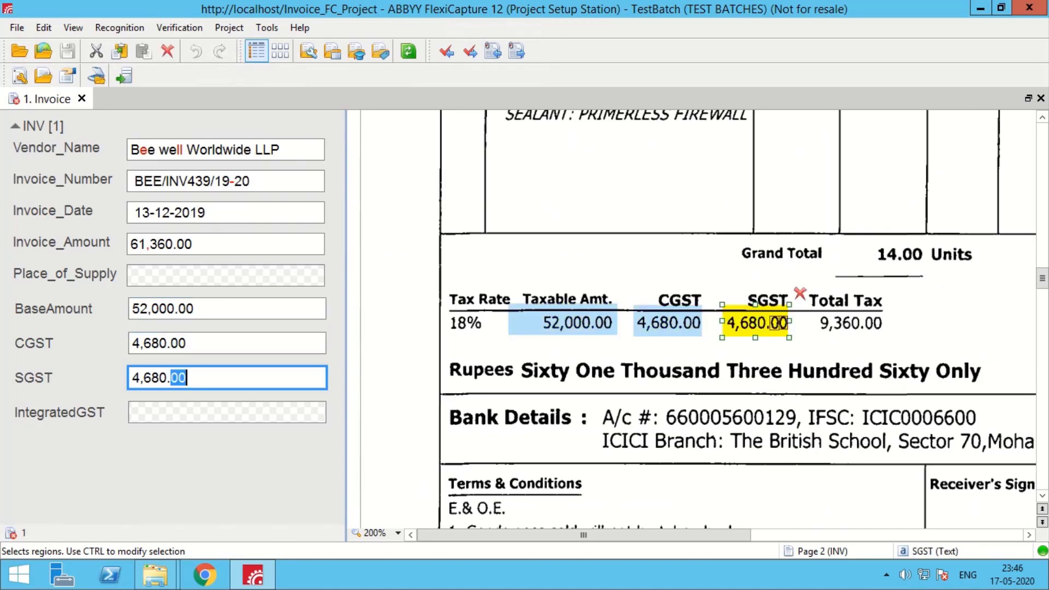
key("ctrl+F4")
Step: Open the third invoice in TestBatch and check its vendor name, invoice number, date and amount fields against the page image
double_click(88, 154)
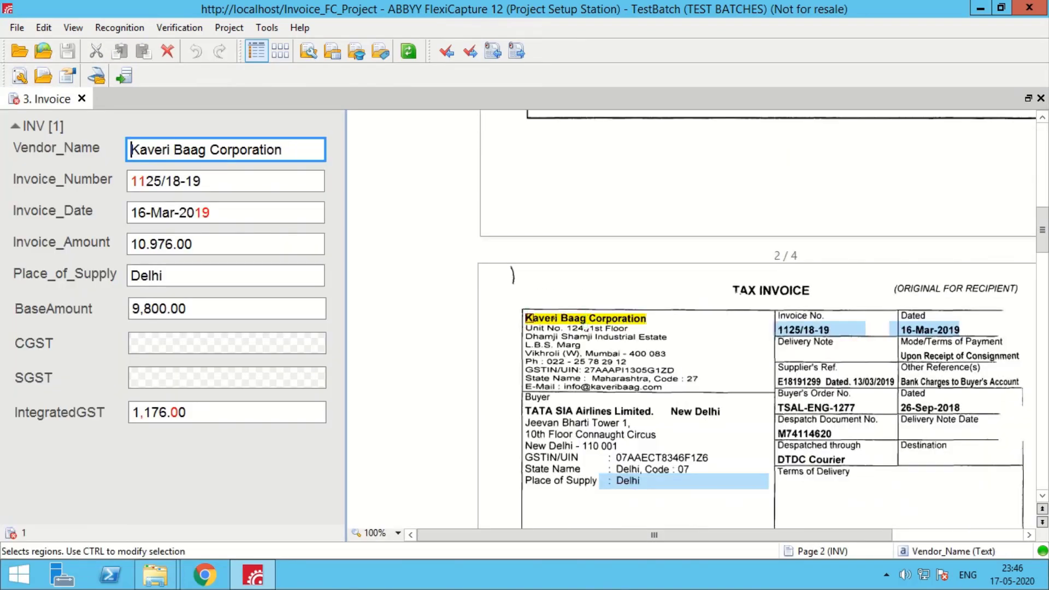
key("ctrl+a")
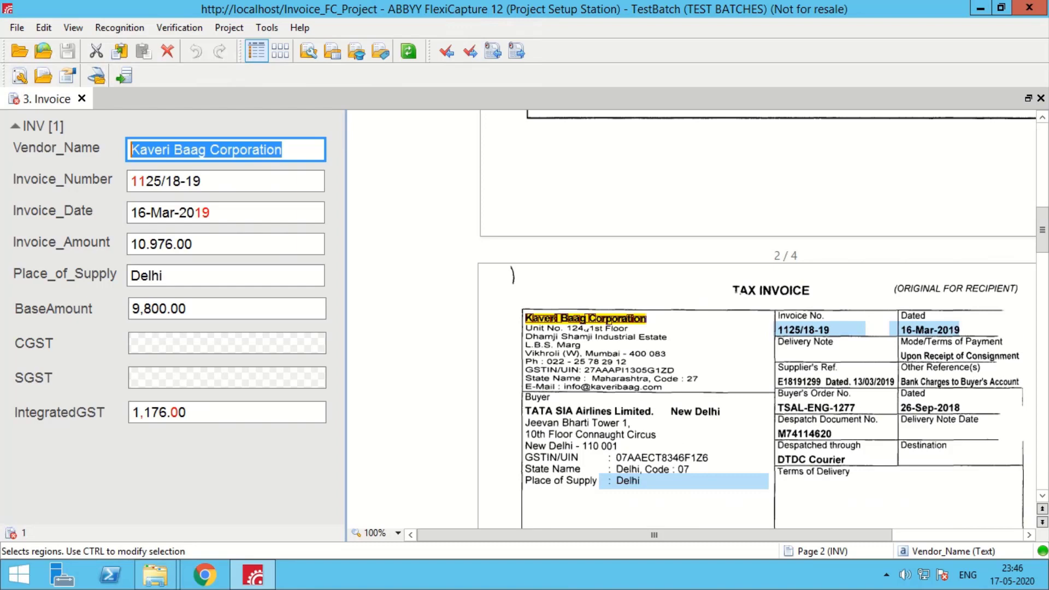
left_click(645, 320)
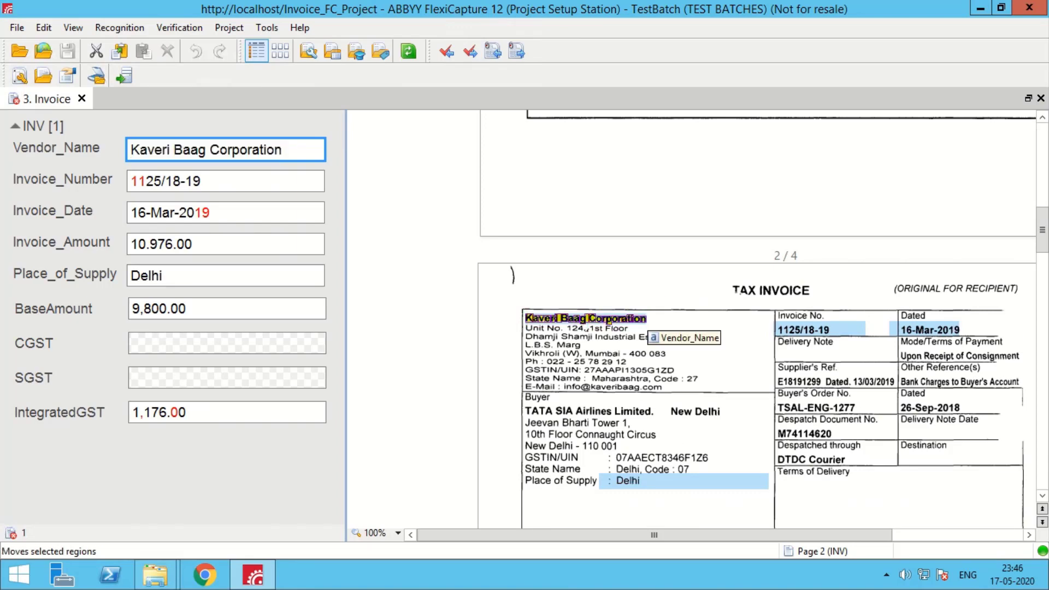
left_click(201, 181)
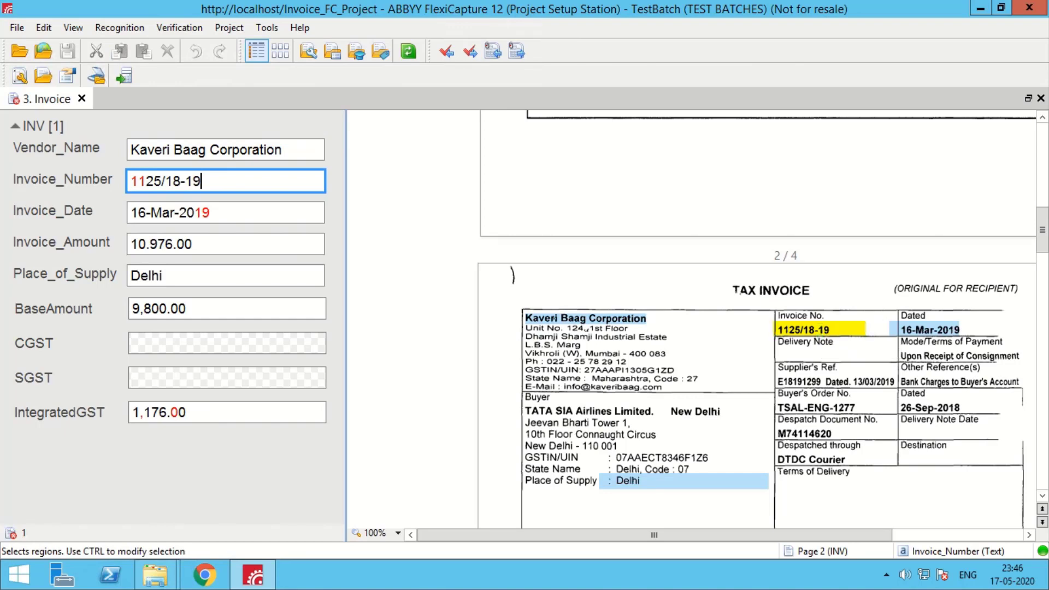
key("Tab")
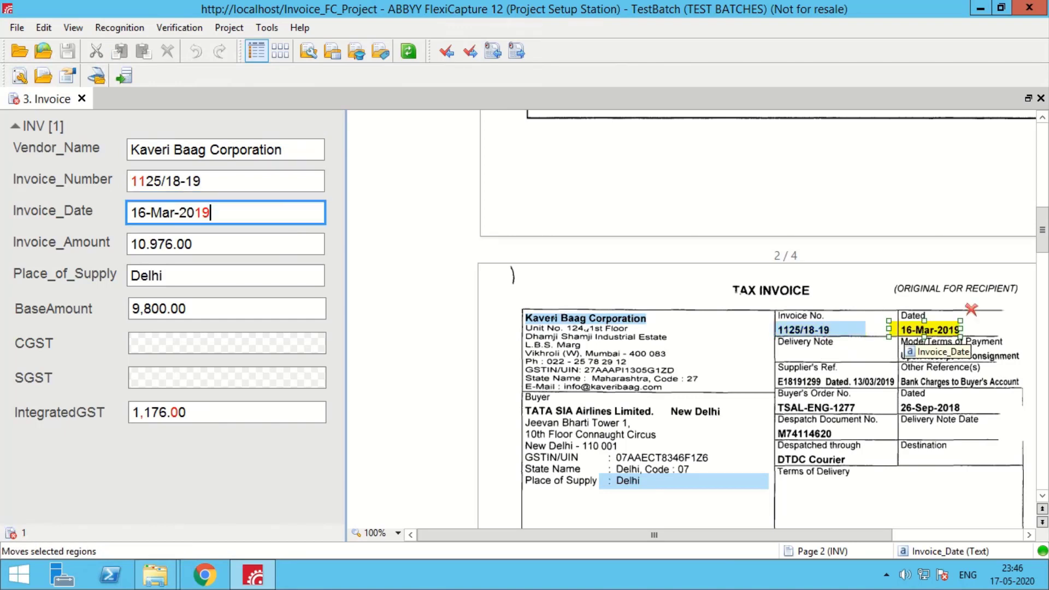
key("Tab")
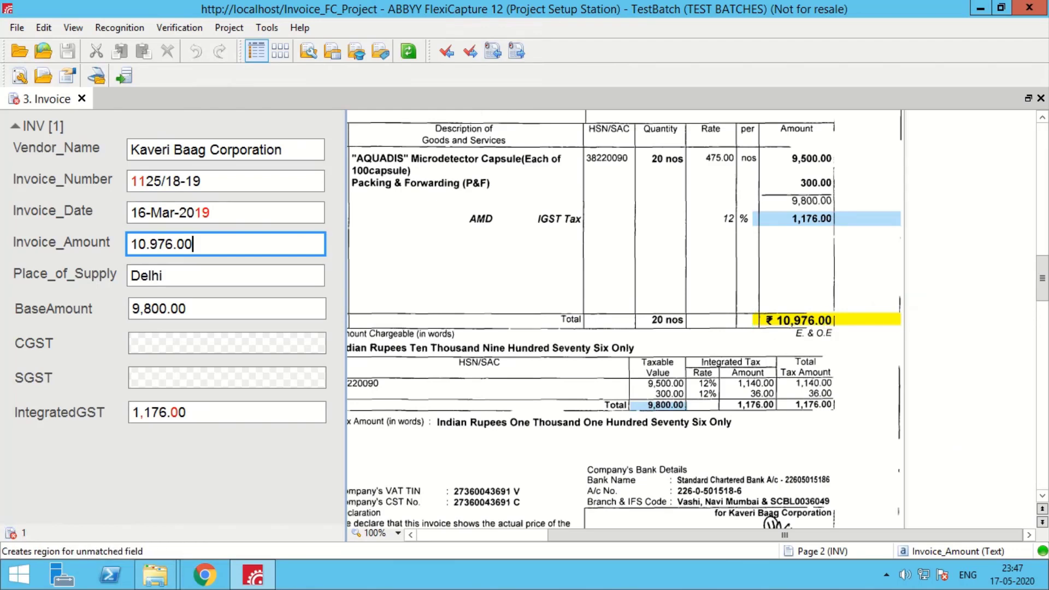
key("Tab")
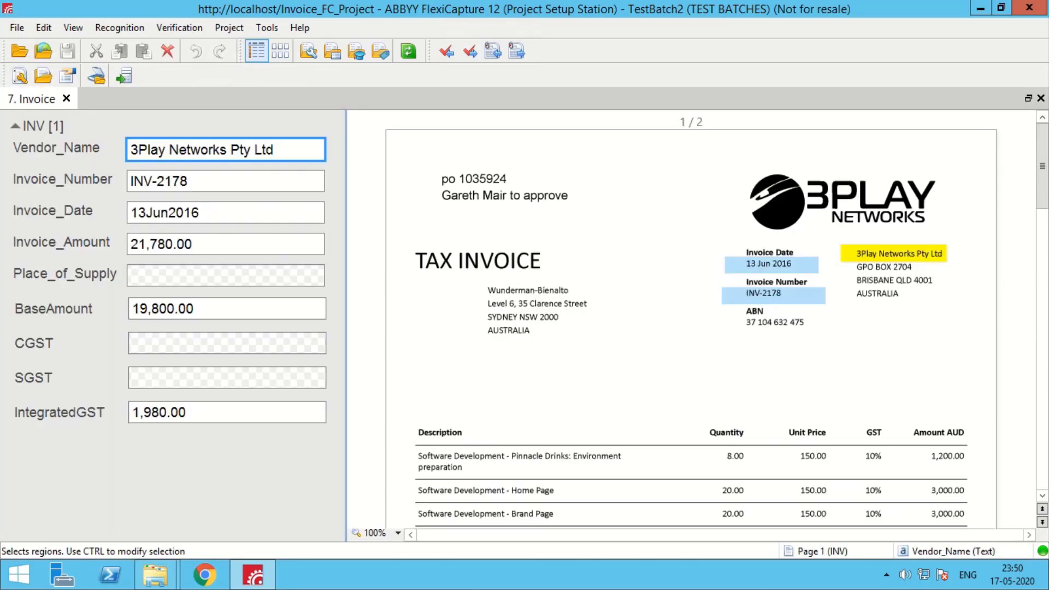
Step: Export the document data of TestBatch2
key("Tab")
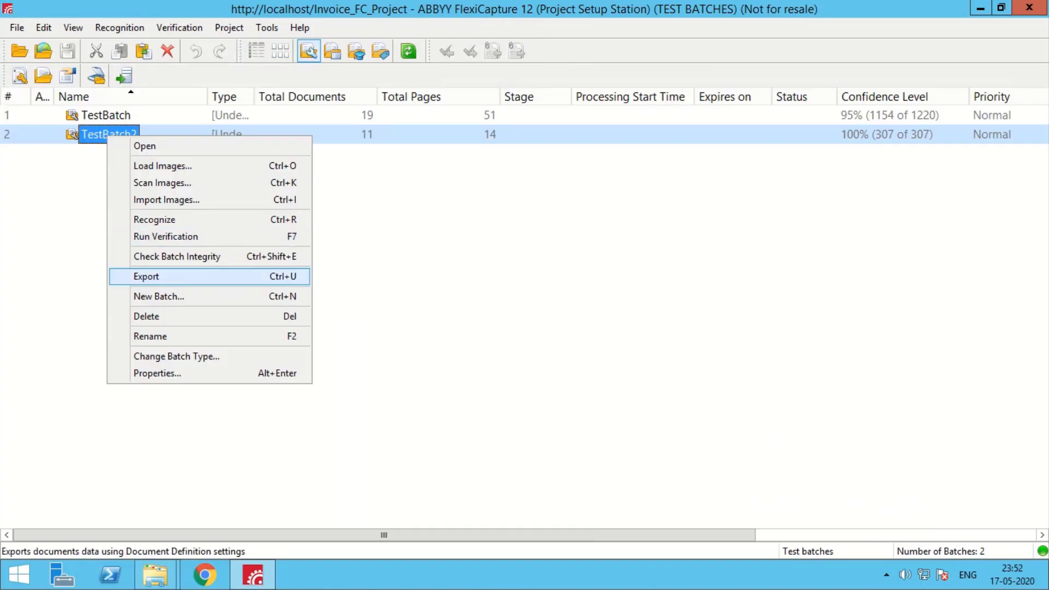
key("Return")
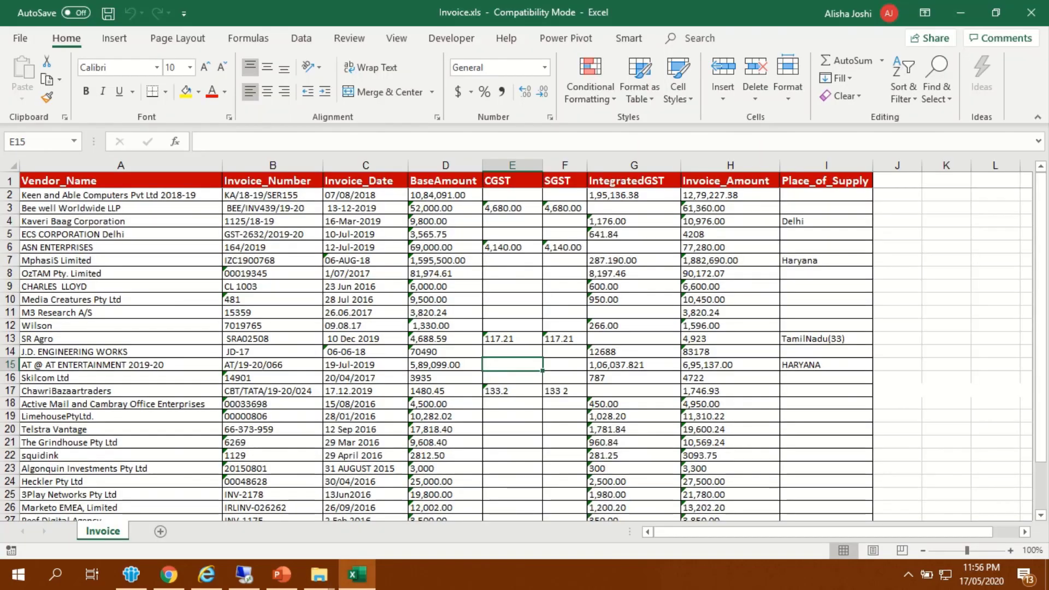
Step: Review the exported invoice table in Invoice.xls from the first vendor row to the Place_of_Supply column
left_click(121, 195)
left_click(824, 181)
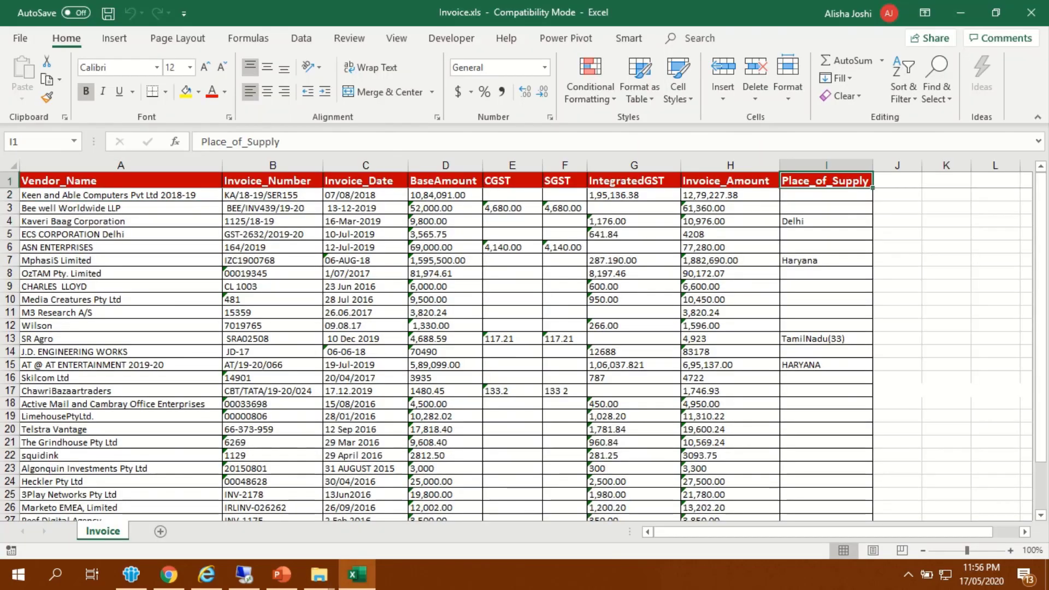
Step: Review the first three vendor rows and the IntegratedGST column in the exported invoice table
left_click(120, 221)
left_click(120, 195)
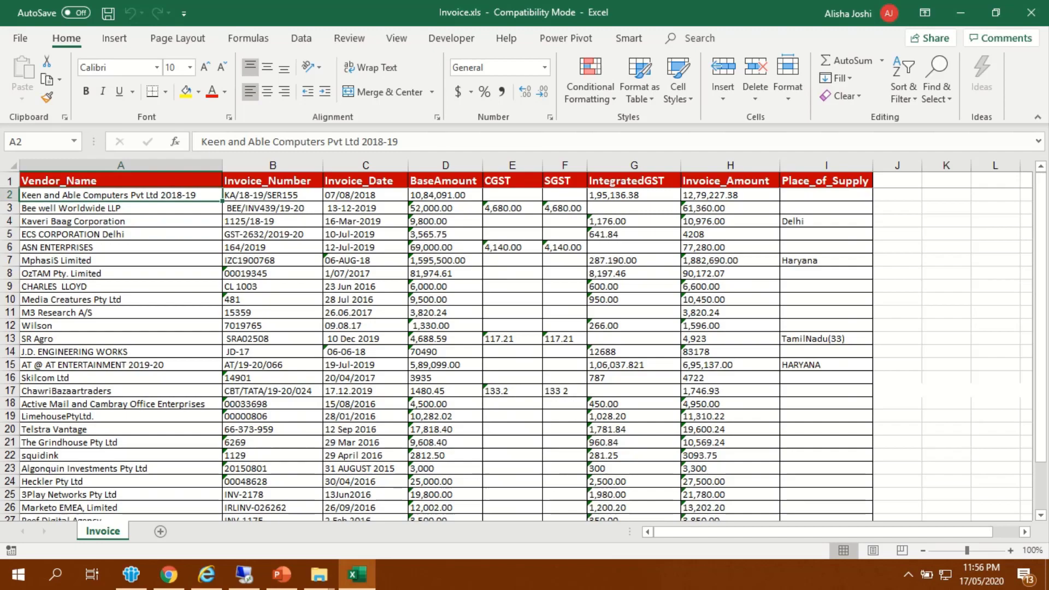
left_click(121, 207)
left_click(120, 221)
left_click(634, 416)
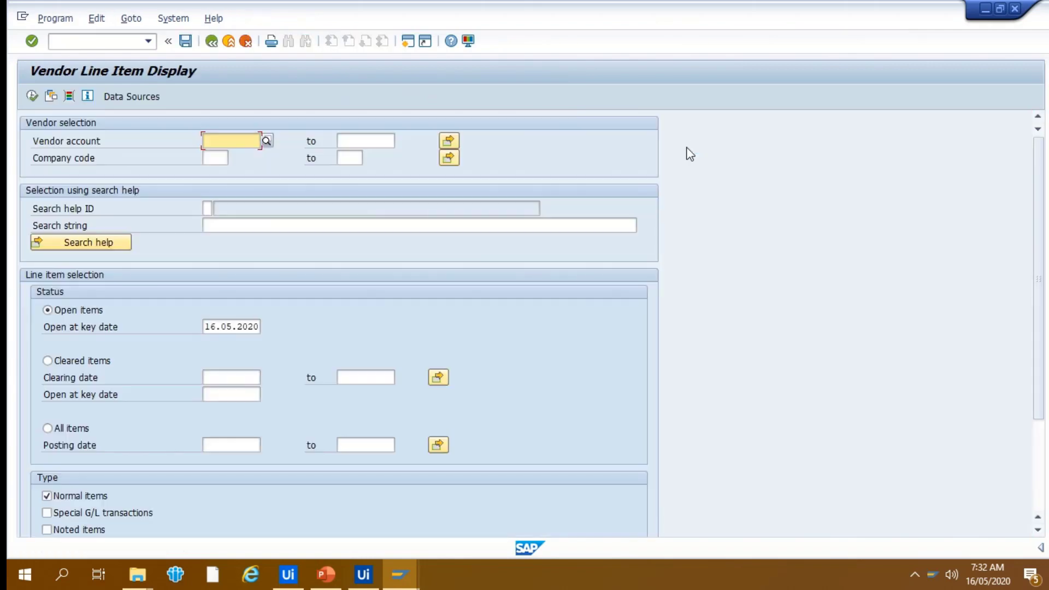
Step: In SAP's Vendor Line Item Display selection, set the company code to 0001 and clear the open-items key date
key("Tab")
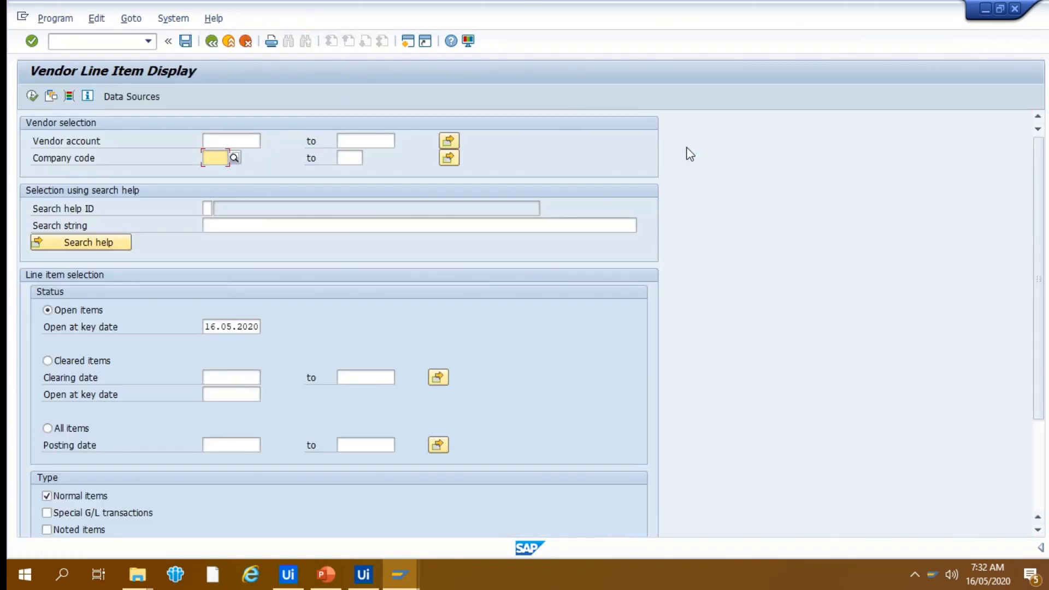
type("0001")
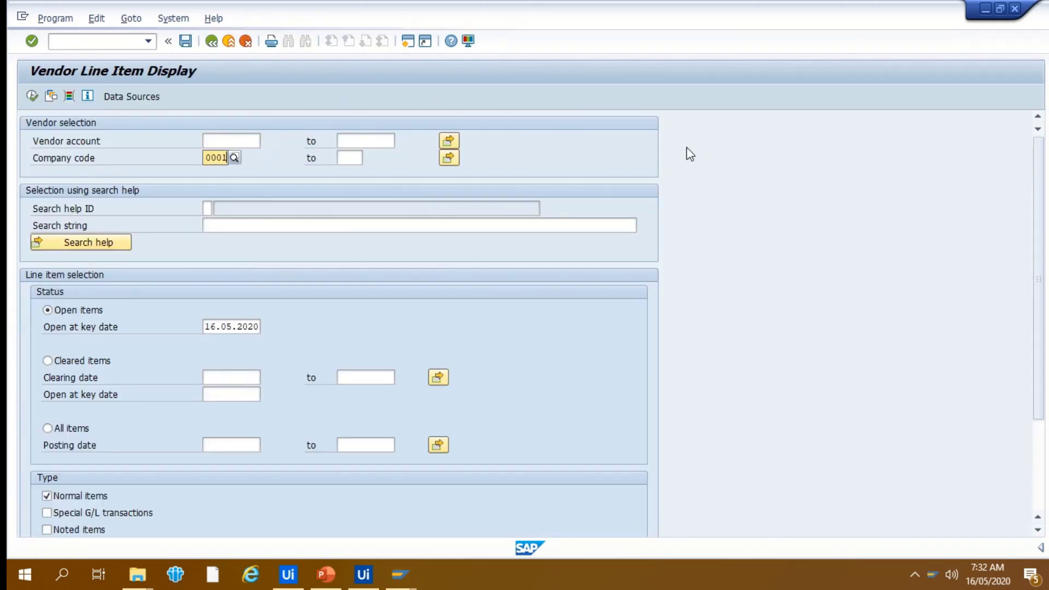
key("Tab")
key("Tab")
key("Tab")
key("Tab")
key("Tab")
key("Tab")
key("Tab")
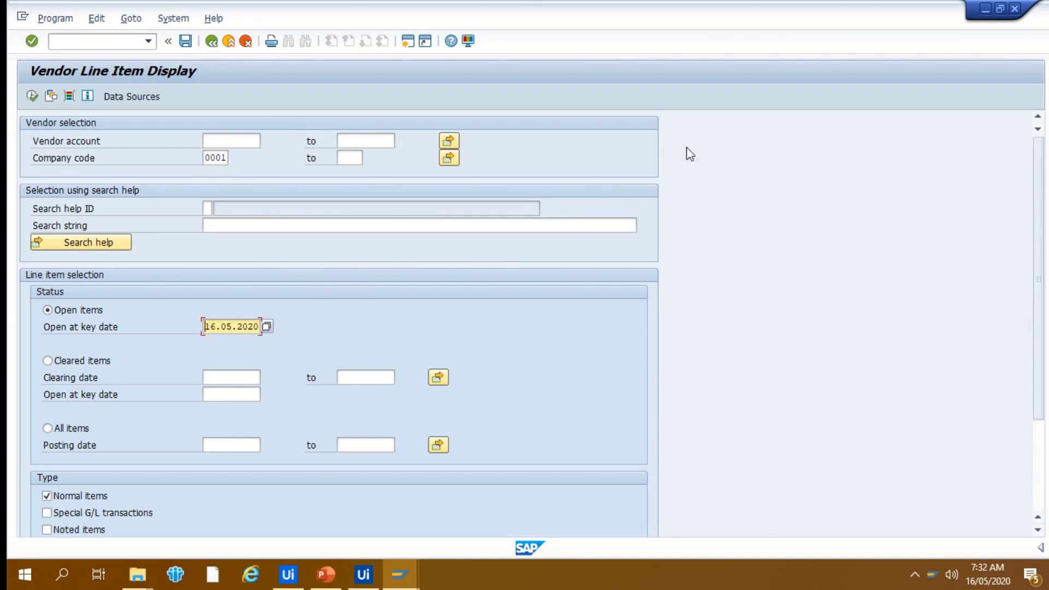
key("shift+End")
key("Delete")
key("Tab")
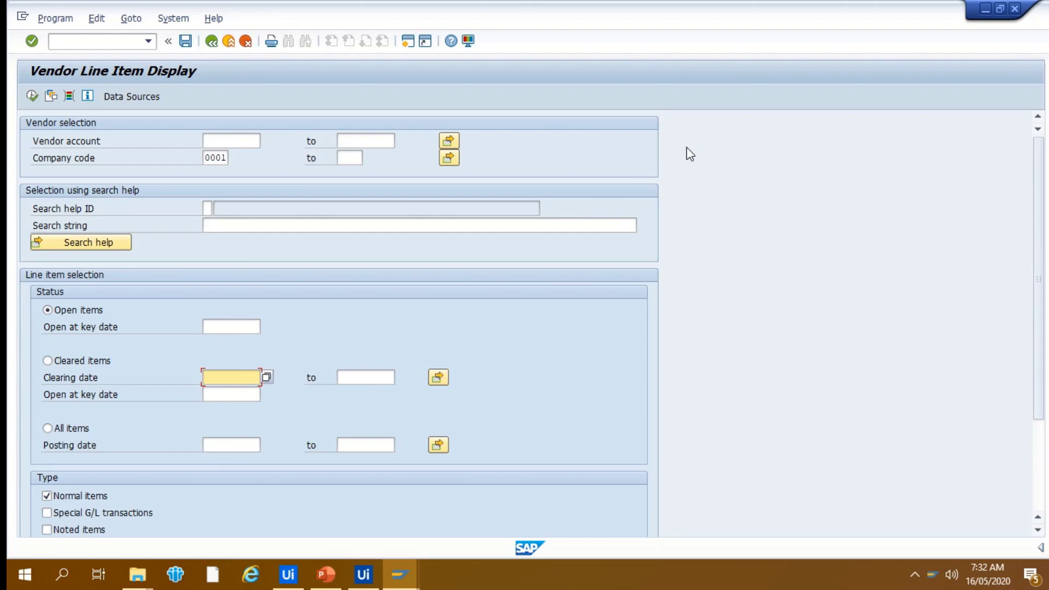
Step: Select all items as the line item status and include special G/L transactions
left_click(70, 433)
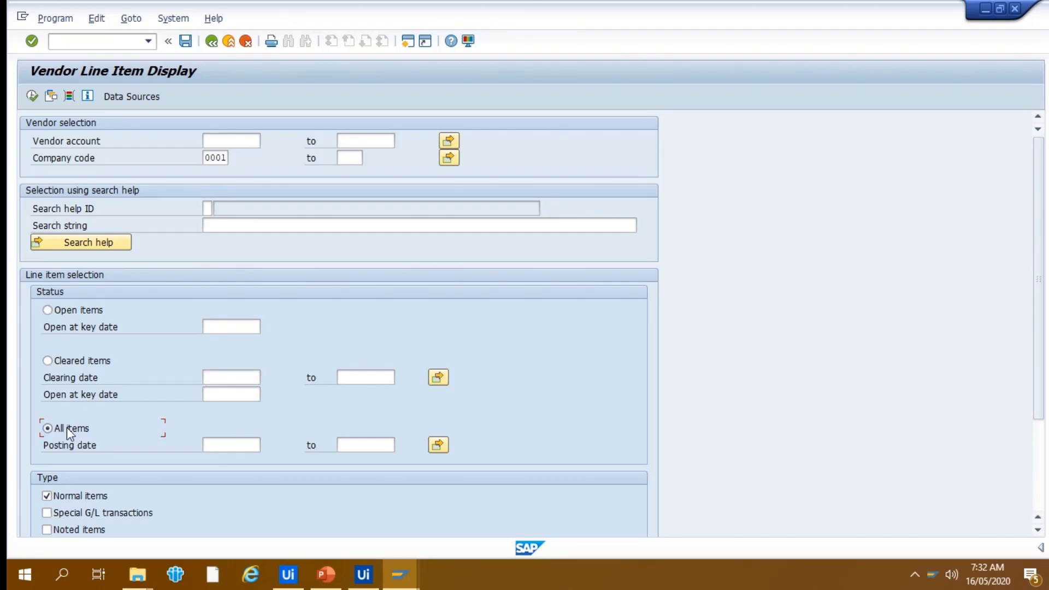
left_click(96, 513)
key("Tab")
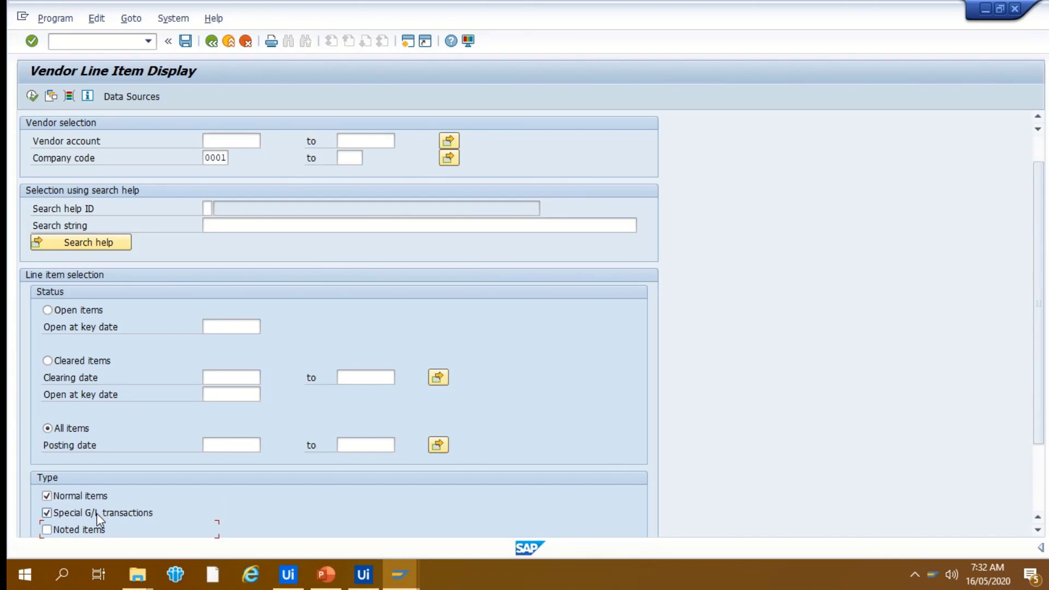
key("Tab")
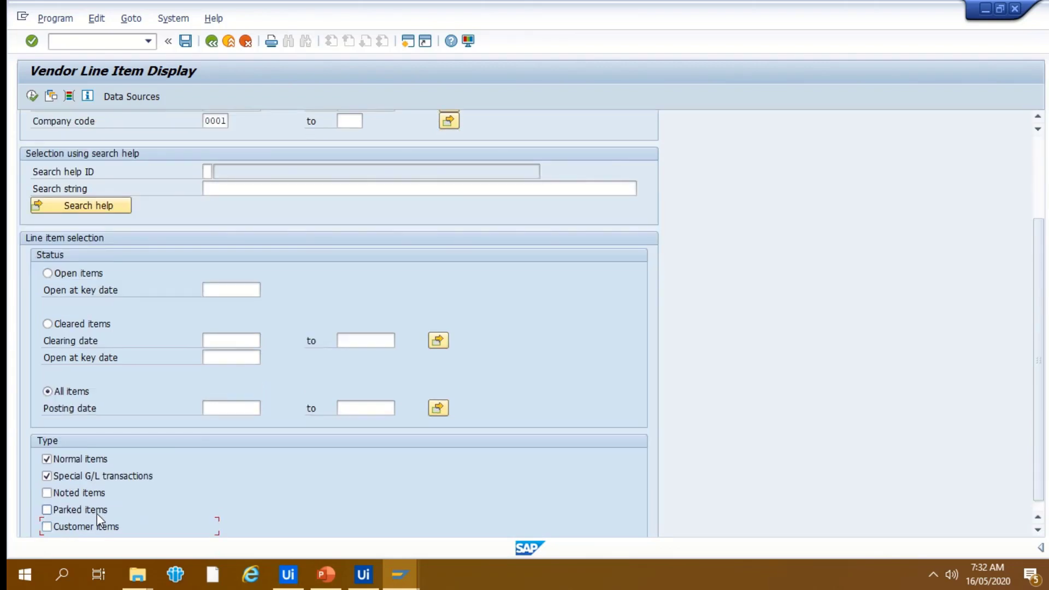
Step: Set the list output layout to RAH0012 and run the vendor line item report
key("End")
key("BackSpace")
key("BackSpace")
key("BackSpace")
key("BackSpace")
key("BackSpace")
key("BackSpace")
key("BackSpace")
type("RAH0012")
key("F8")
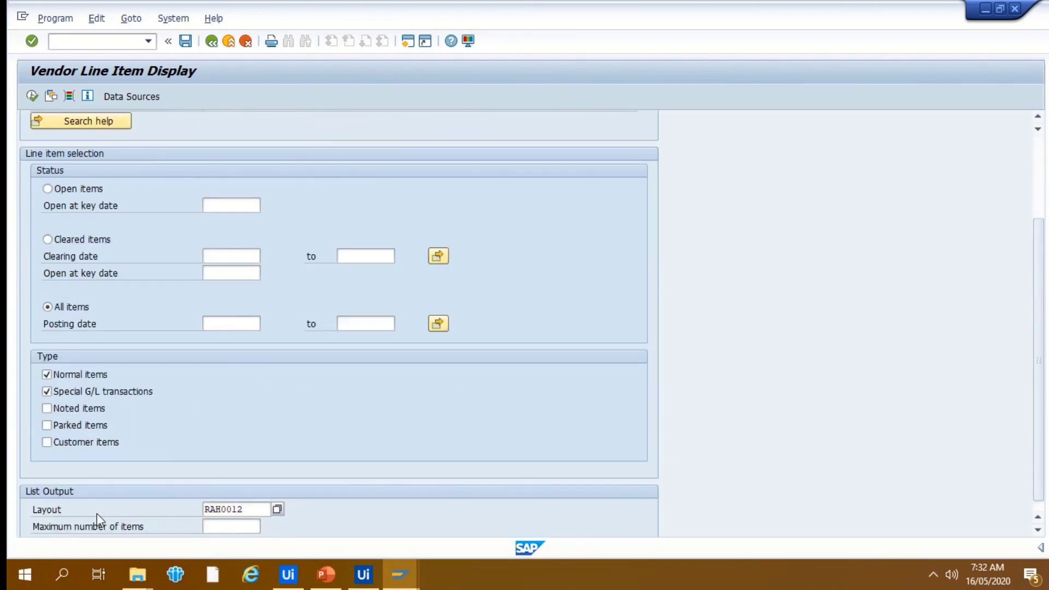
Step: Export the vendor line items as Text with Tabs, naming the file VendorLedger-SAP.xls
key("ctrl+shift+F9")
key("Down")
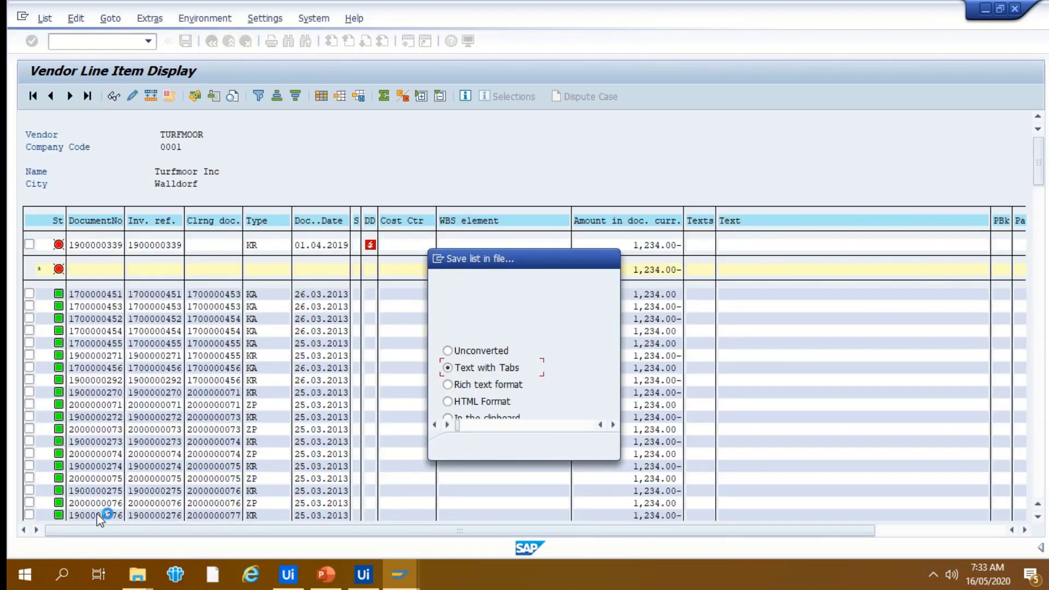
key("Return")
key("End")
key("BackSpace")
key("BackSpace")
key("BackSpace")
key("BackSpace")
type("VendorLedger-SAP.xls")
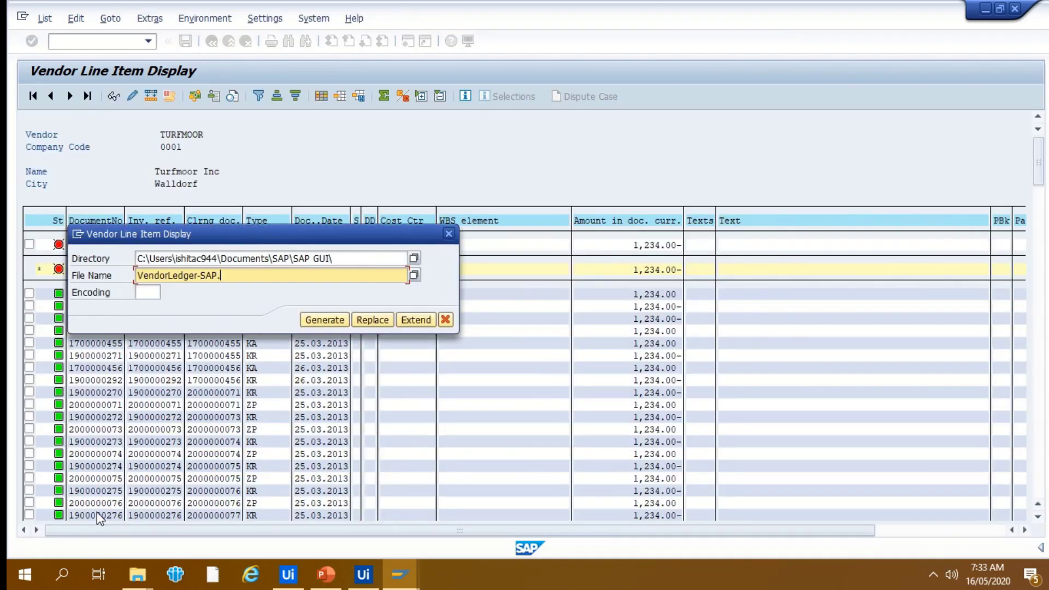
Step: Set the export directory to the RAS\Payment_Check folder under the user's Documents and save the vendor ledger file
key("Up")
key("ctrl+a")
key("Delete")
type("C:\\User")
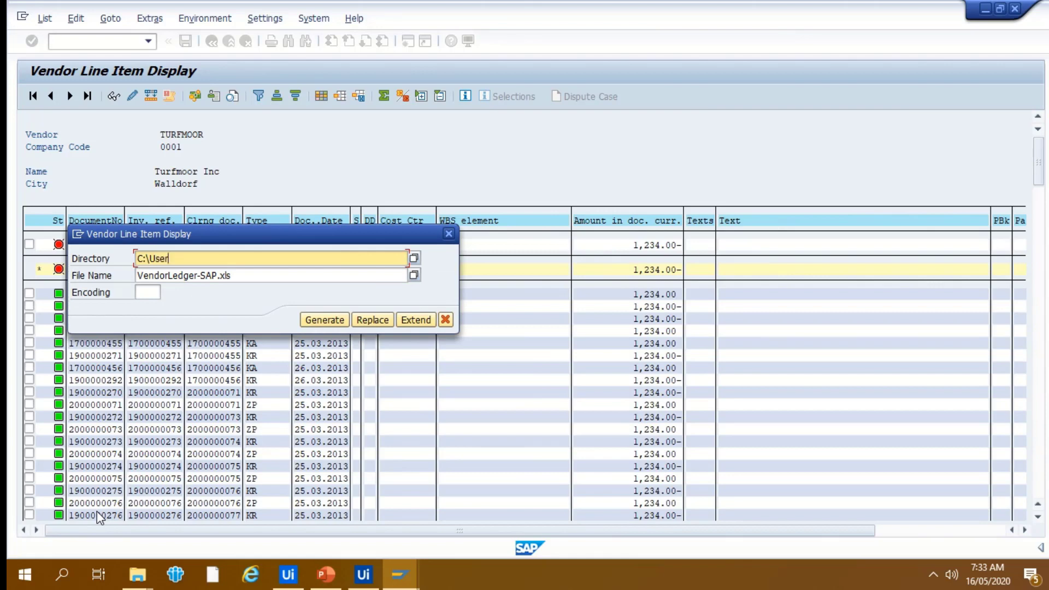
type("s\\ishitac944\\Documents\\RAS\\Payment_Check")
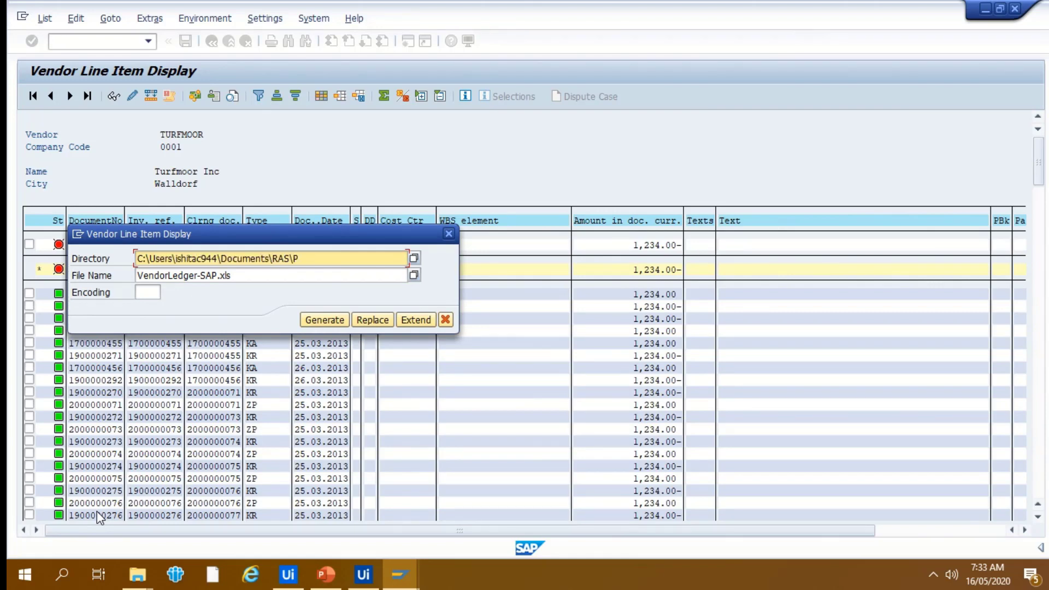
key("Tab")
key("Return")
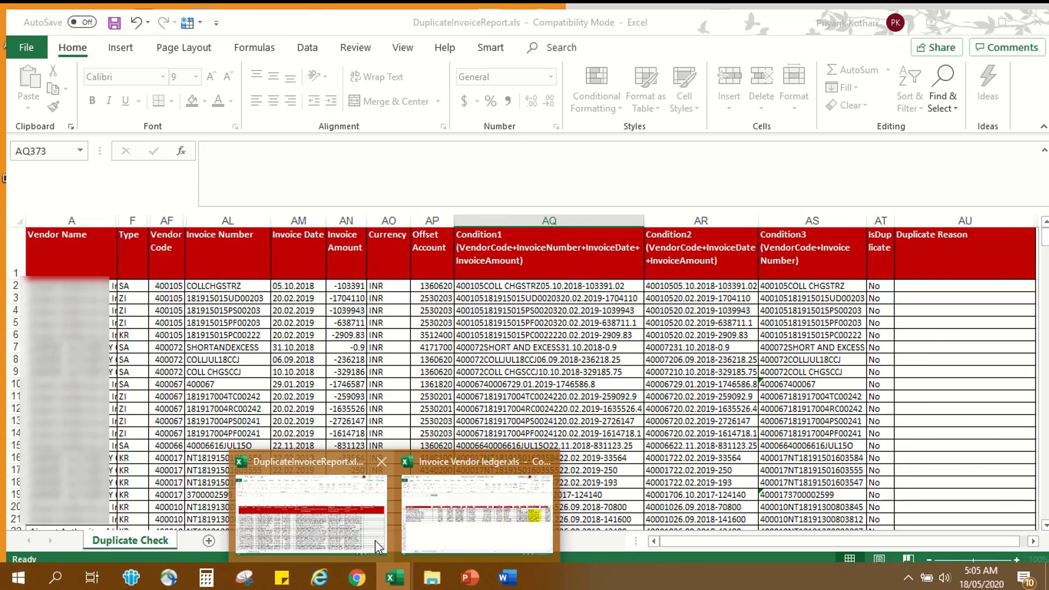
Step: In the DuplicateInvoiceReport.xls workbook in Excel, add filters and show only Condition1 (Absolute Duplicate) in the Duplicate Reason column
left_click(377, 546)
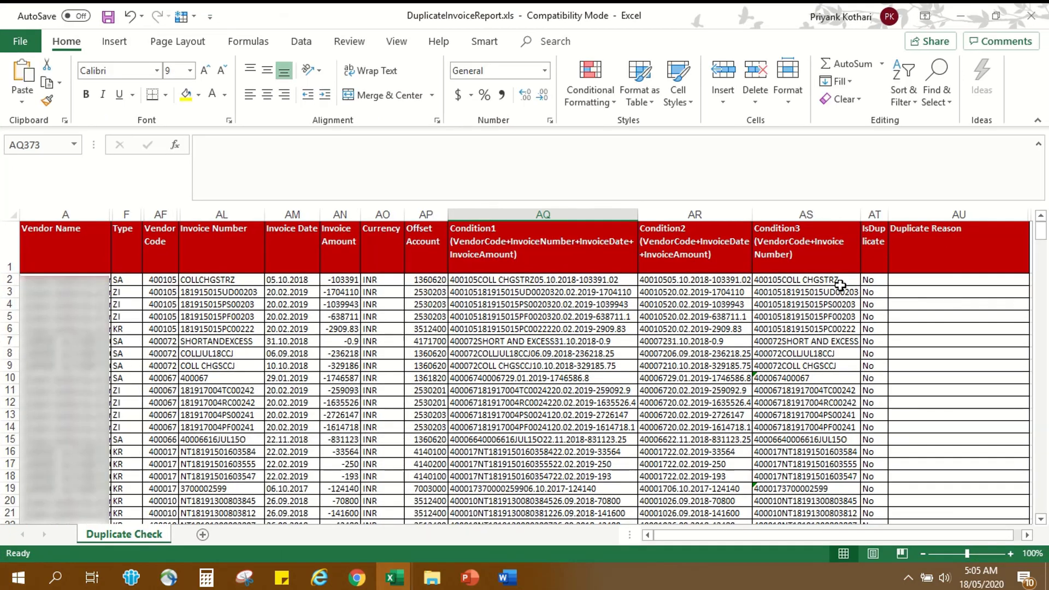
left_click(916, 264)
key("ctrl+shift+l")
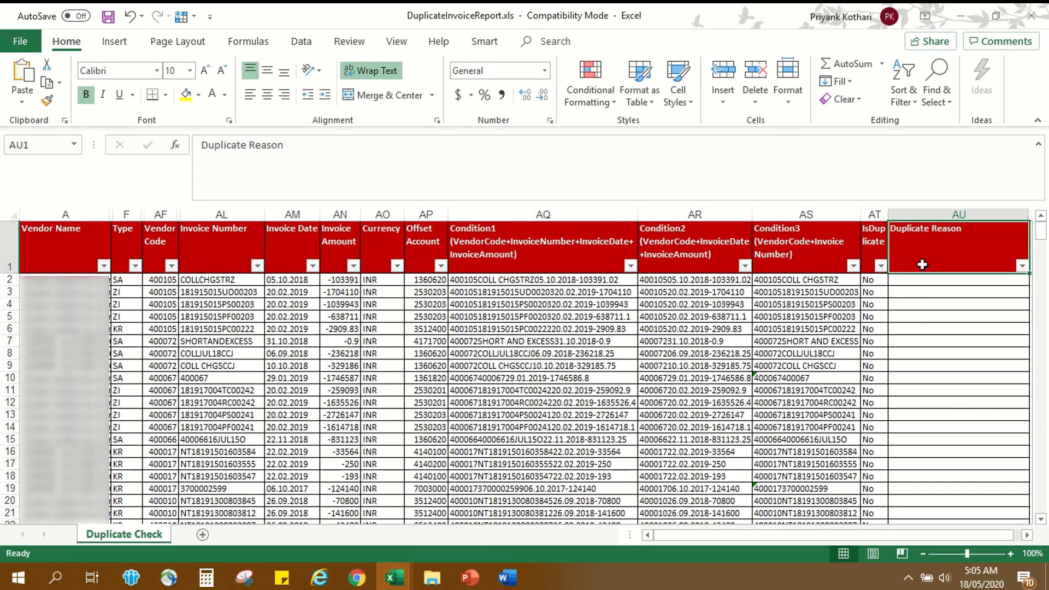
left_click(1021, 266)
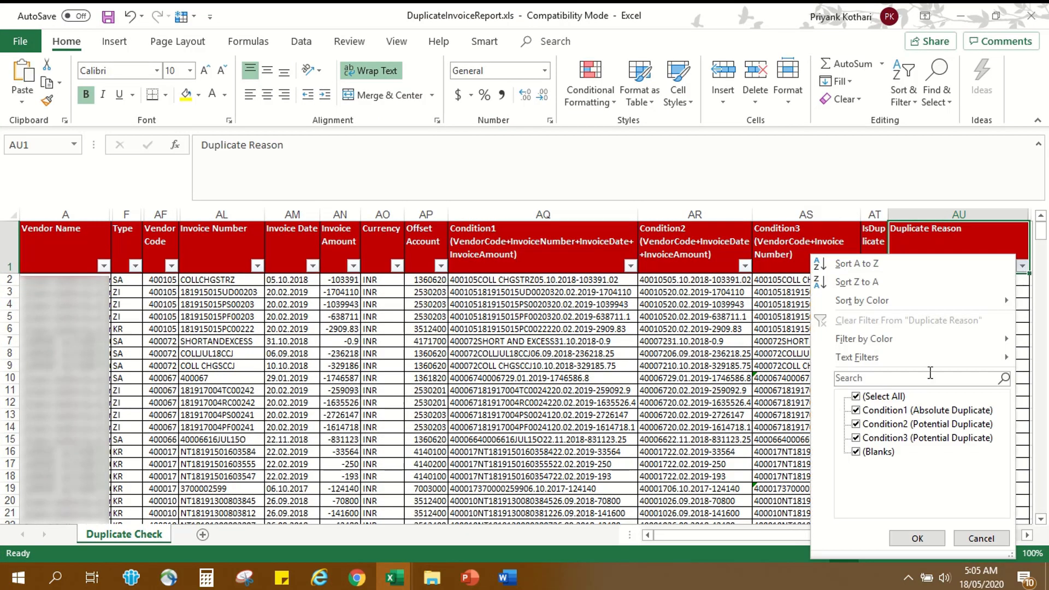
left_click(889, 399)
left_click(890, 410)
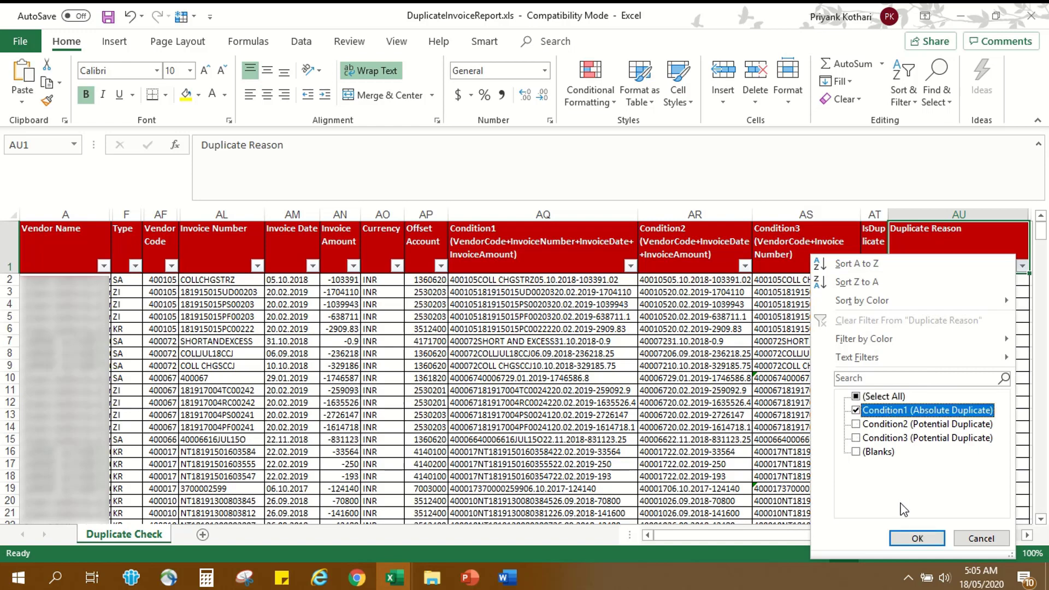
left_click(917, 538)
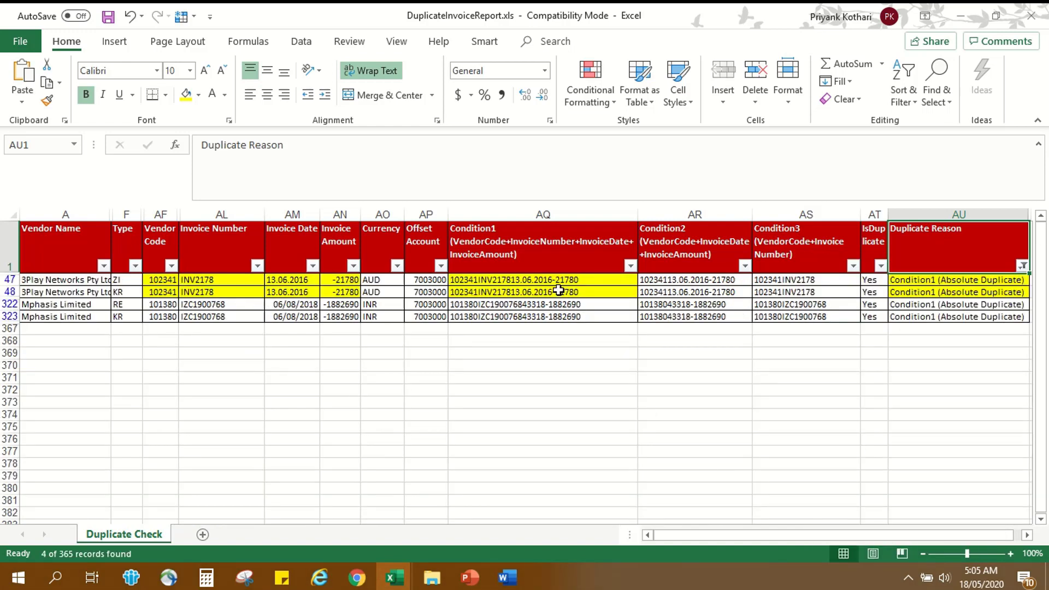
Step: Examine the Condition1 definition and compare vendor code, invoice number, date and amount in the two highlighted duplicate rows
left_click(518, 255)
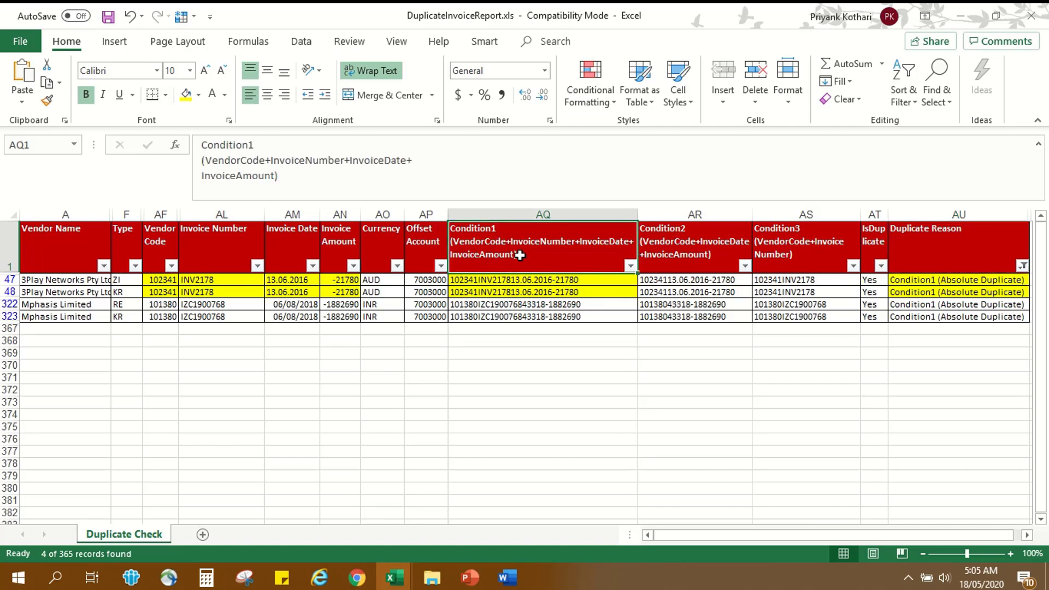
left_click_drag(278, 176, 199, 159)
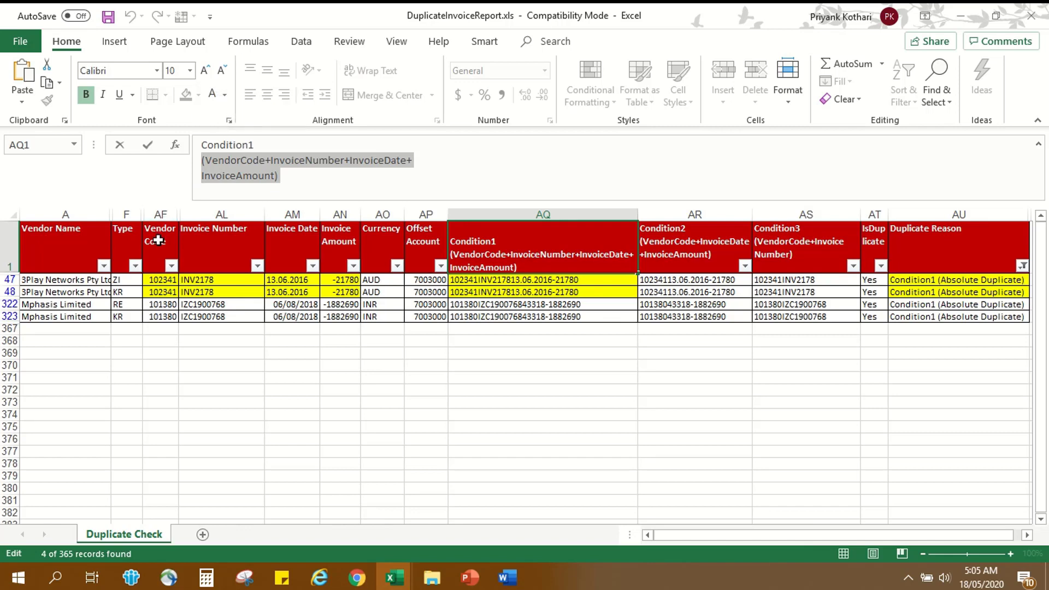
left_click_drag(158, 241, 338, 241)
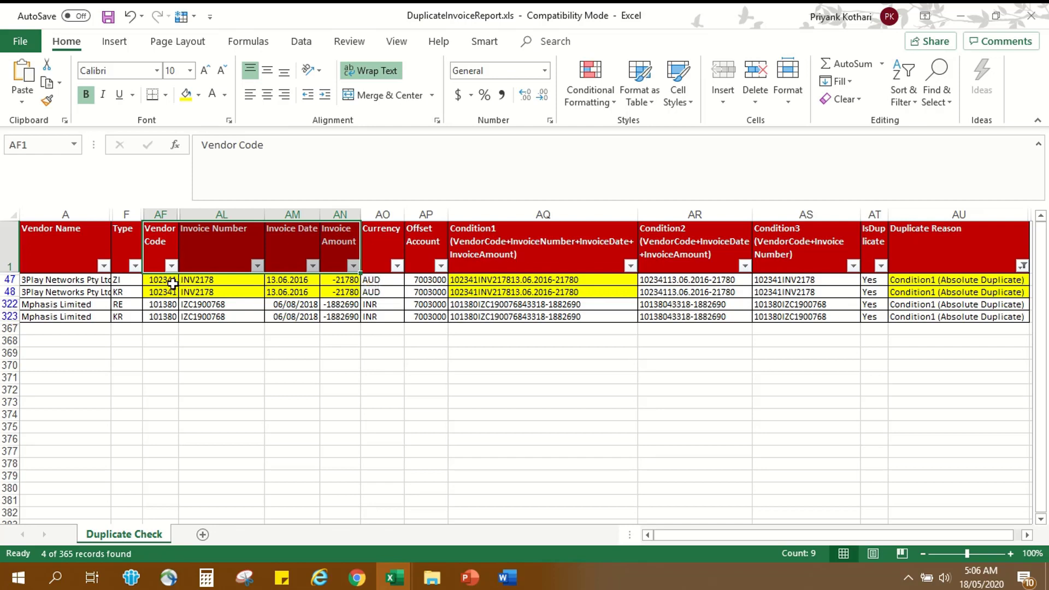
left_click_drag(172, 282, 343, 293)
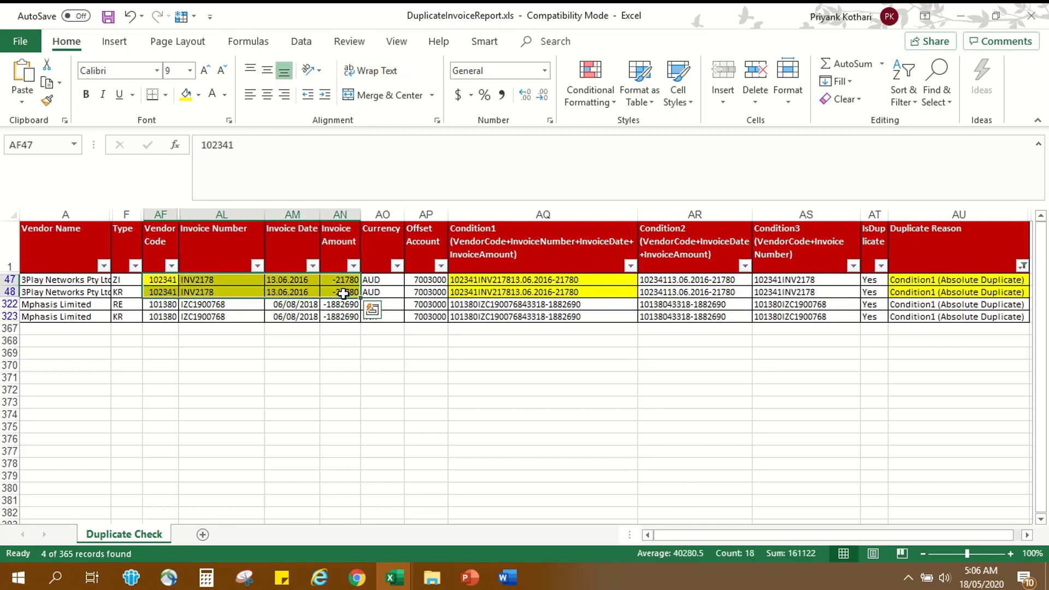
Step: Change the Duplicate Reason filter to show only Condition2 (Potential Duplicate)
left_click(1023, 276)
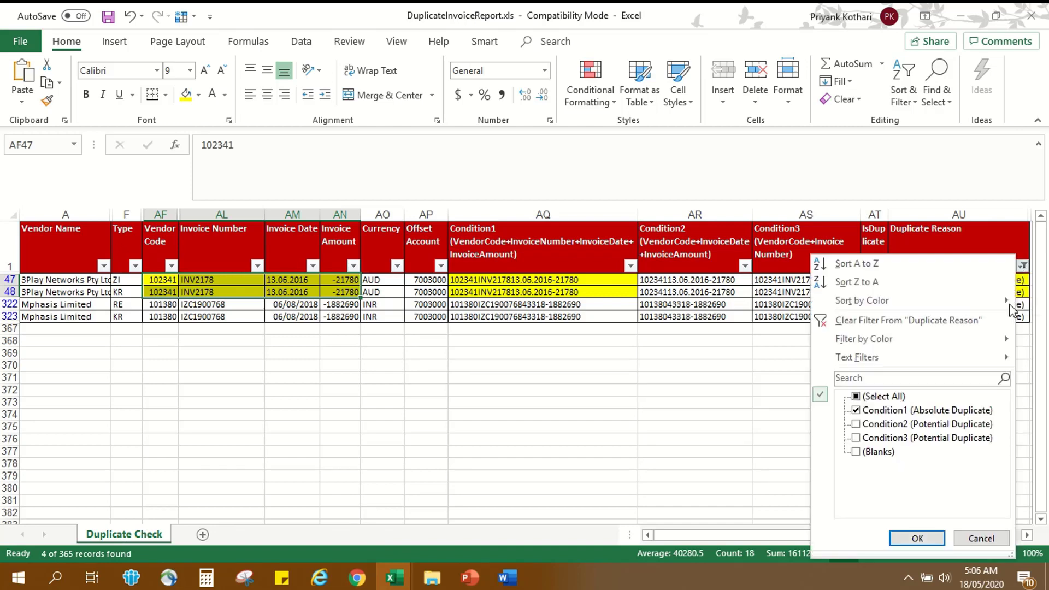
left_click(908, 411)
left_click(898, 425)
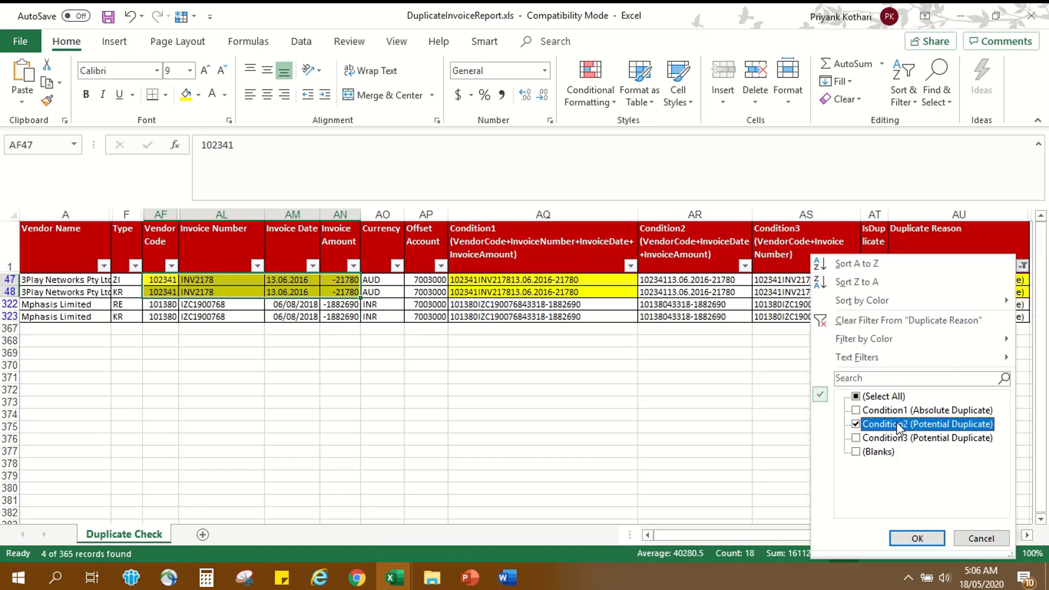
left_click(916, 538)
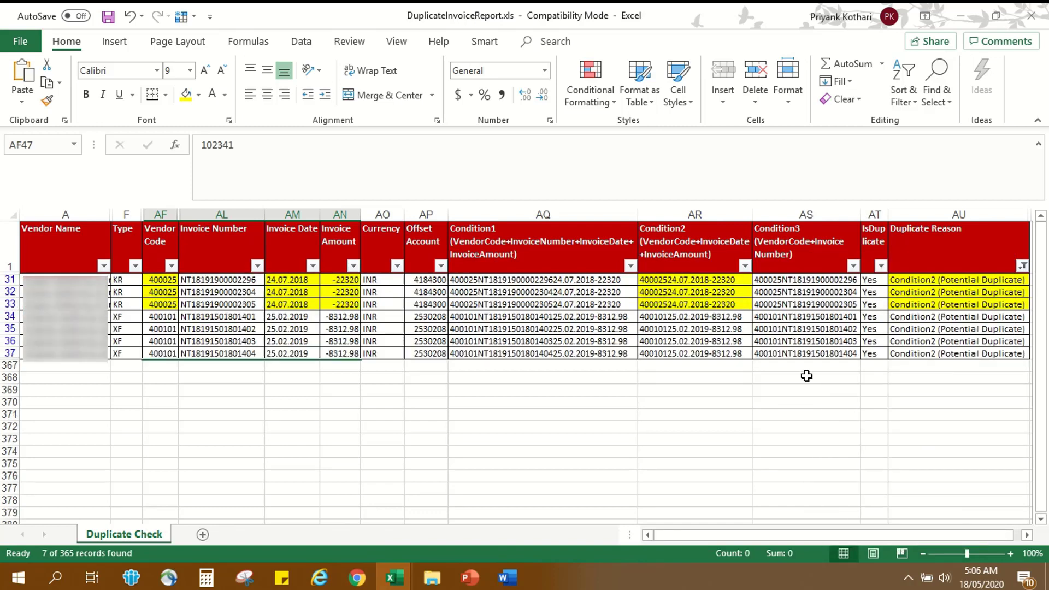
Step: Examine the Condition2 definition and compare vendor code, invoice date and invoice amount across the three highlighted rows
left_click(713, 245)
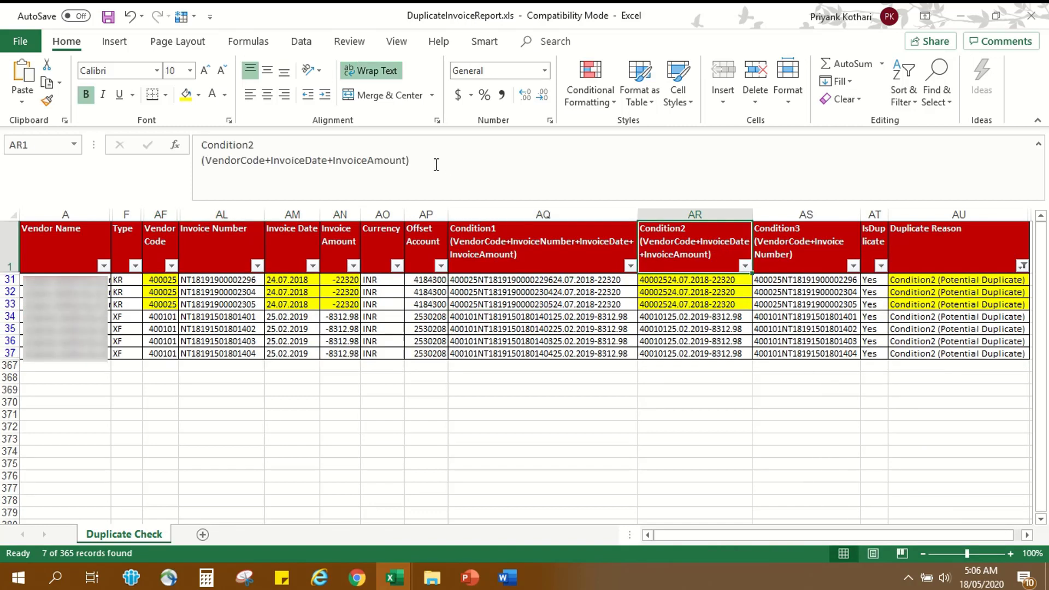
left_click_drag(410, 160, 197, 161)
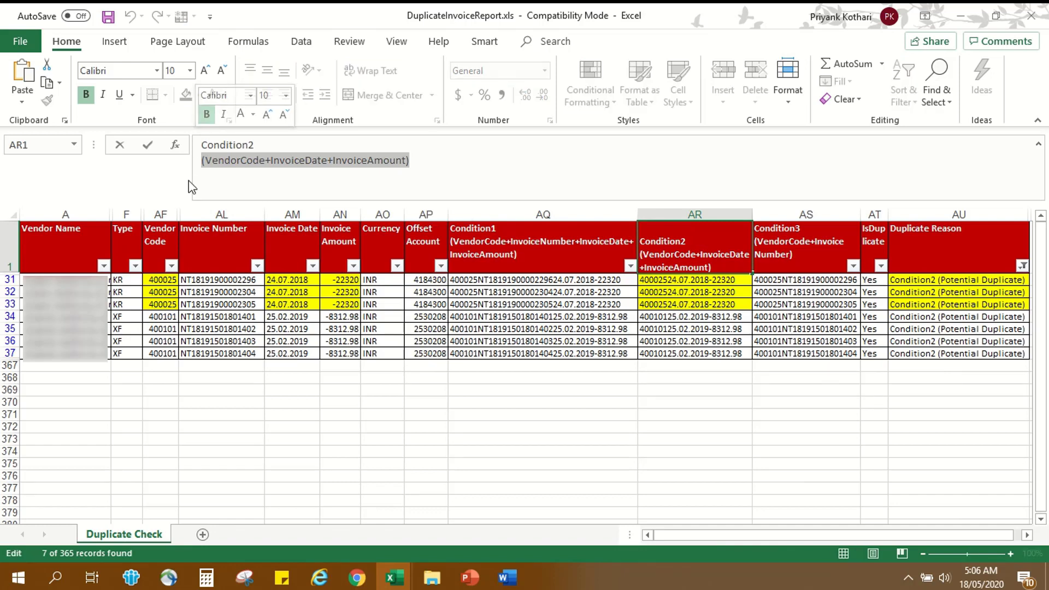
left_click(161, 260)
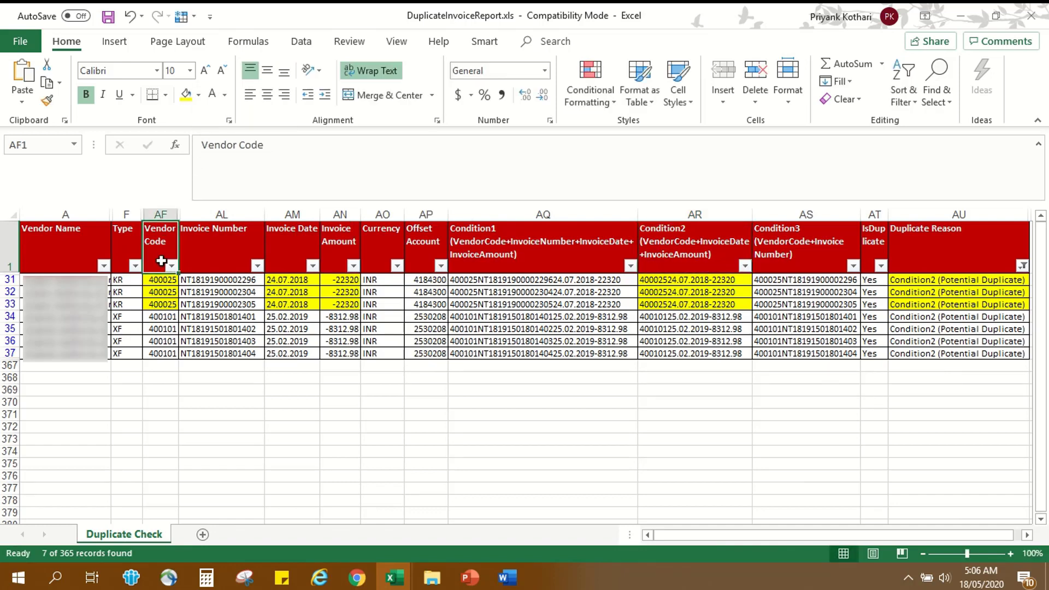
left_click_drag(160, 279, 166, 310)
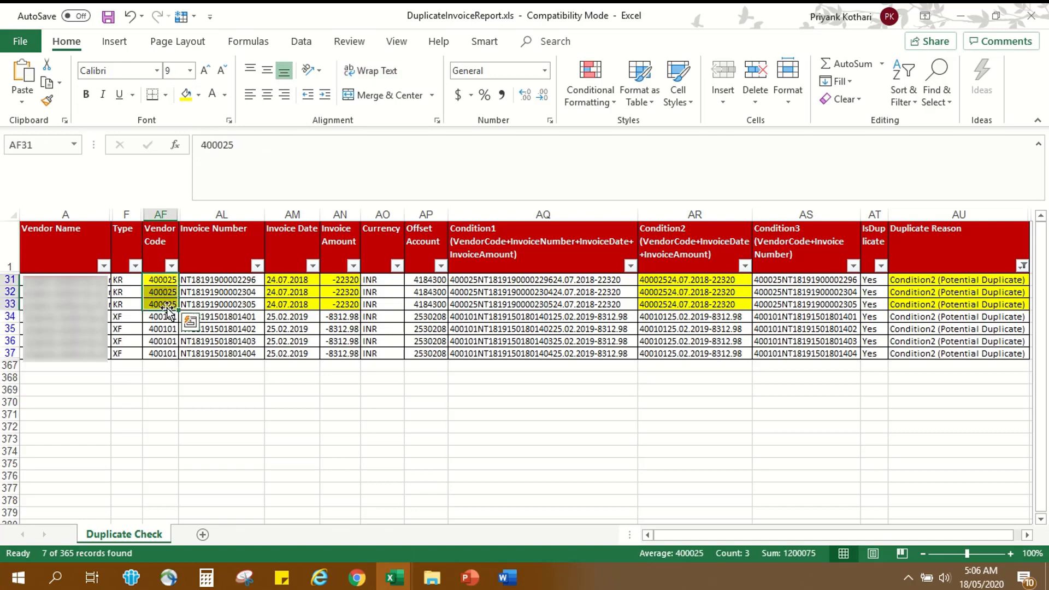
left_click(275, 249)
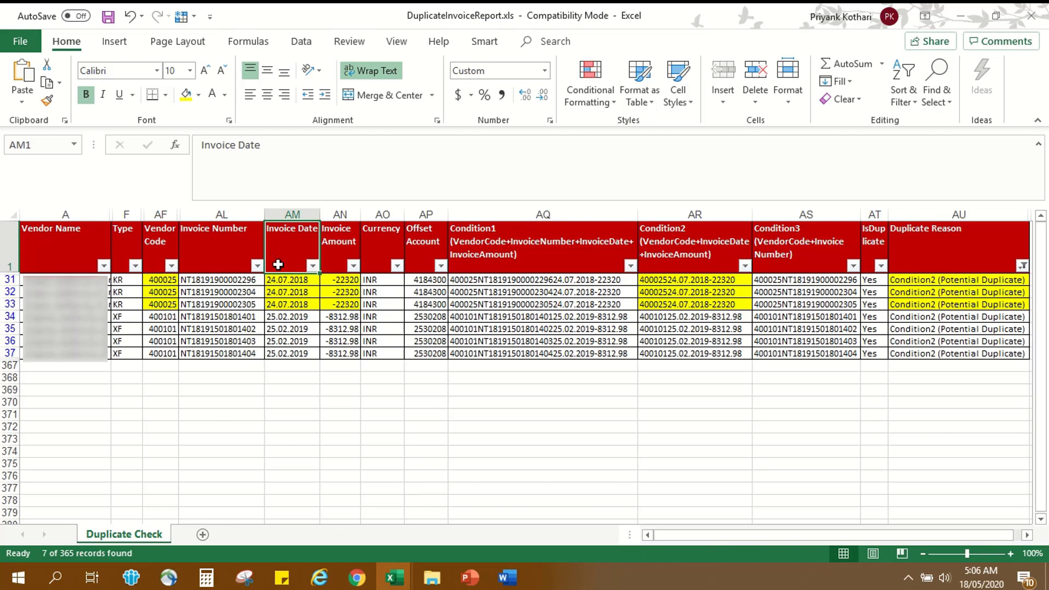
left_click_drag(309, 281, 316, 309)
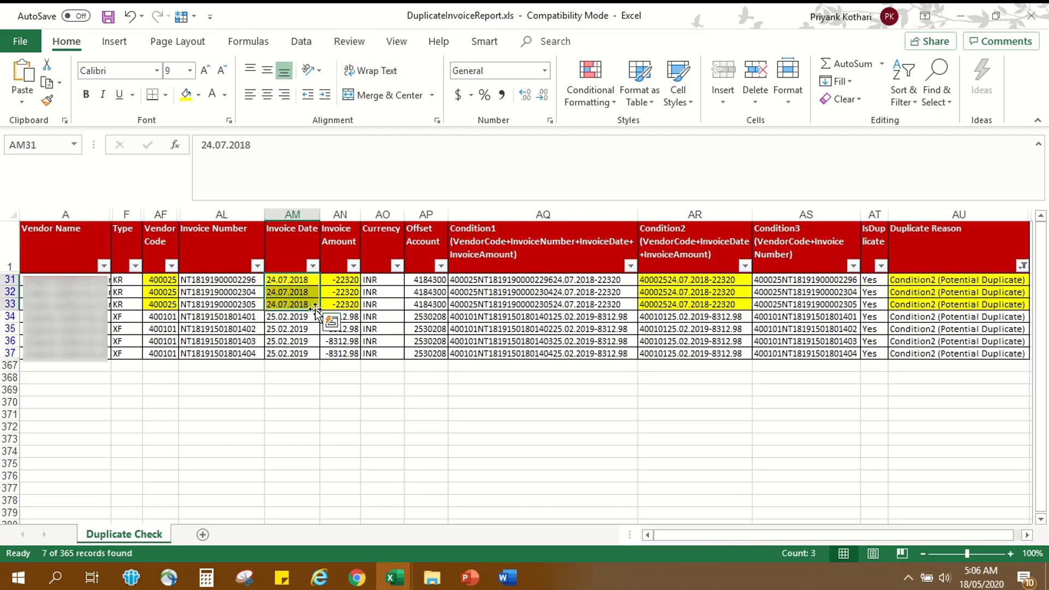
left_click(358, 241)
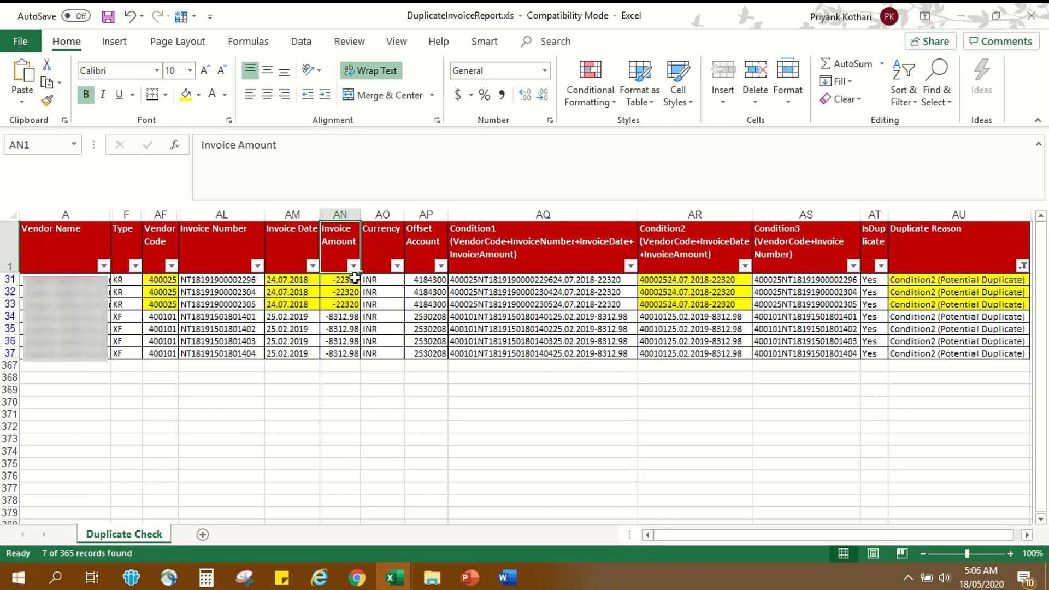
left_click_drag(354, 280, 356, 306)
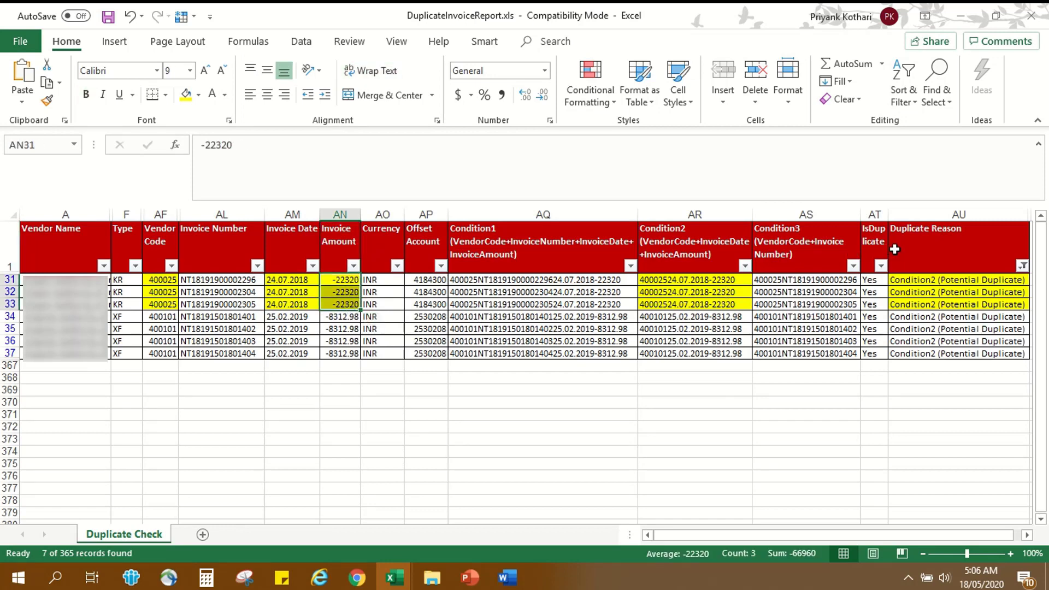
Step: Change the Duplicate Reason filter to show only Condition3 (Potential Duplicate)
left_click(937, 258)
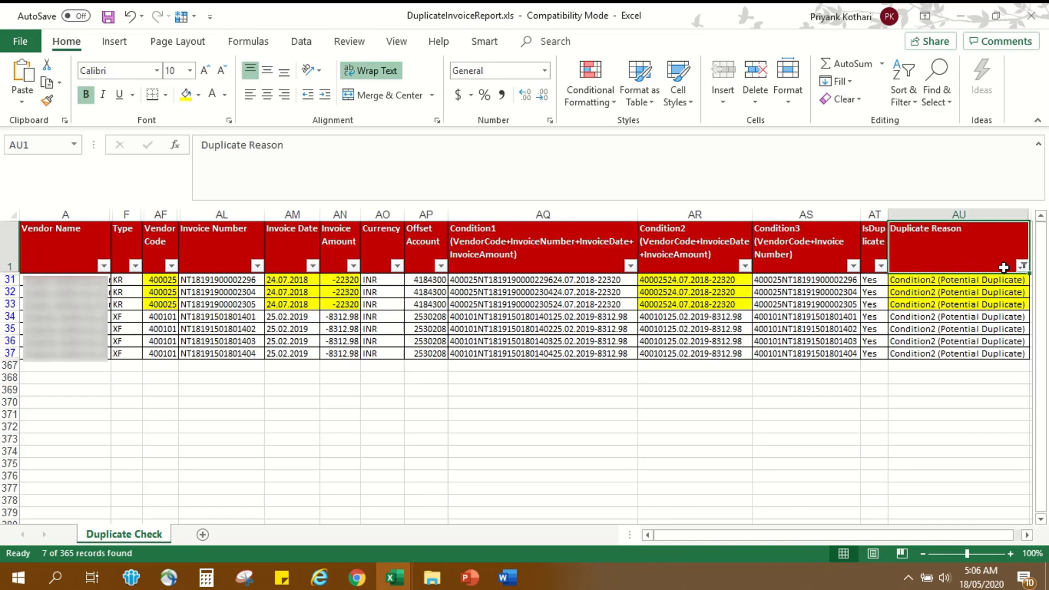
left_click(1023, 267)
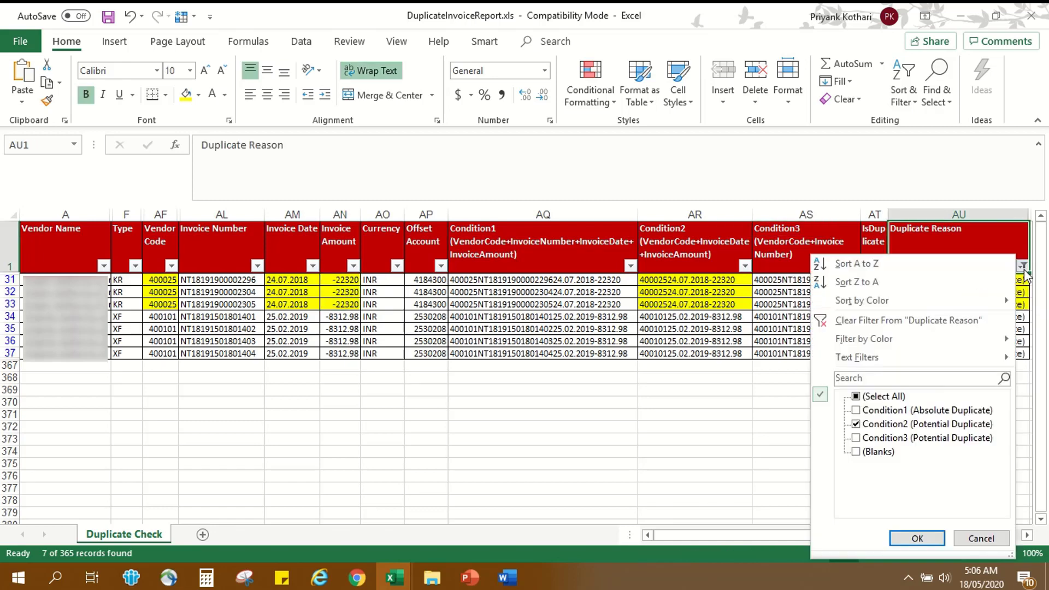
left_click(965, 424)
left_click(965, 438)
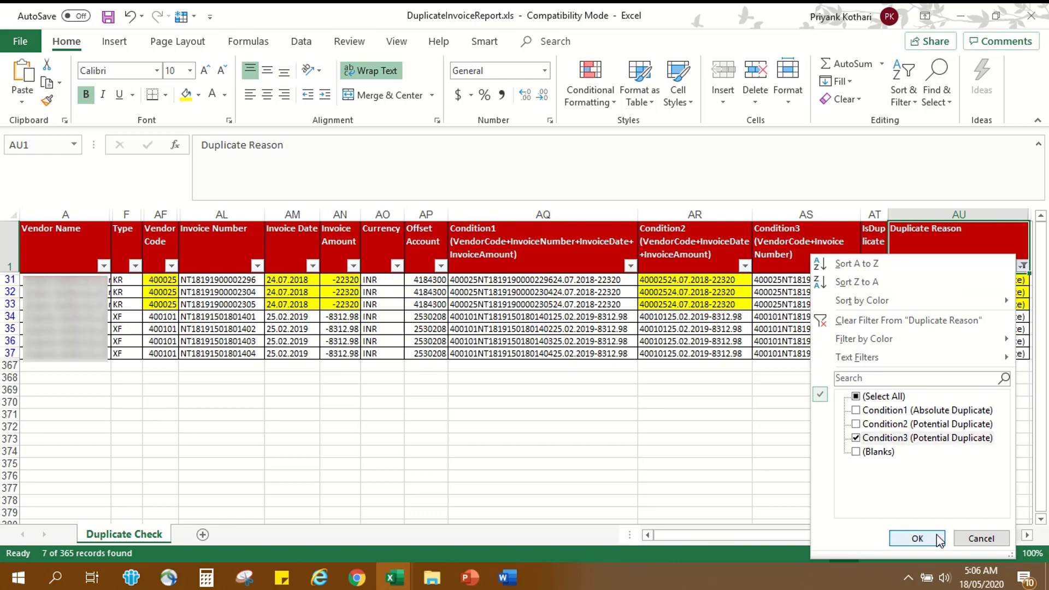
left_click(935, 538)
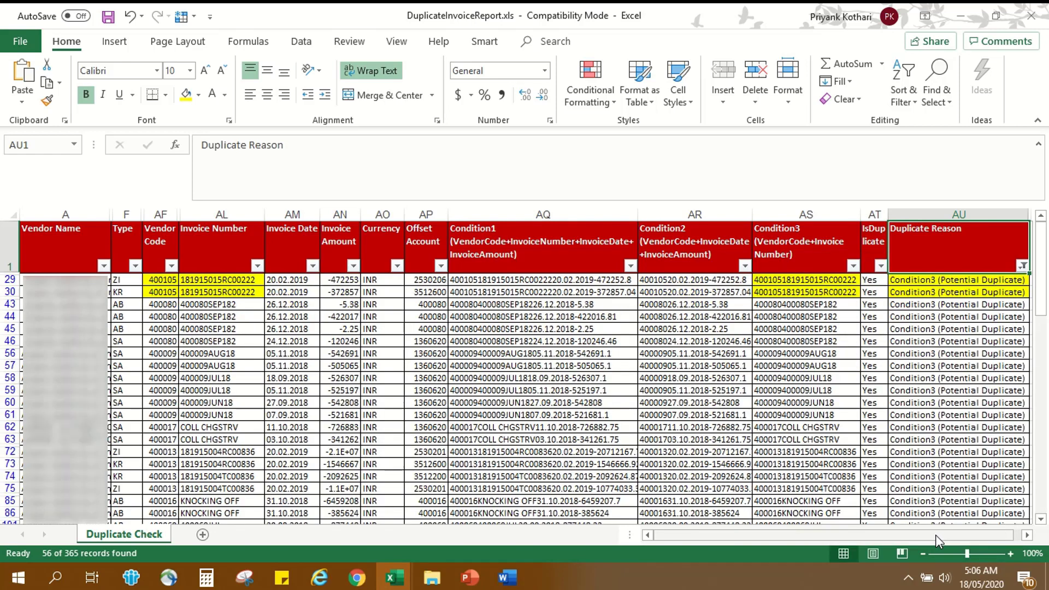
Step: Examine the Condition3 definition and the Vendor Code and Invoice Number columns that it combines
left_click(787, 261)
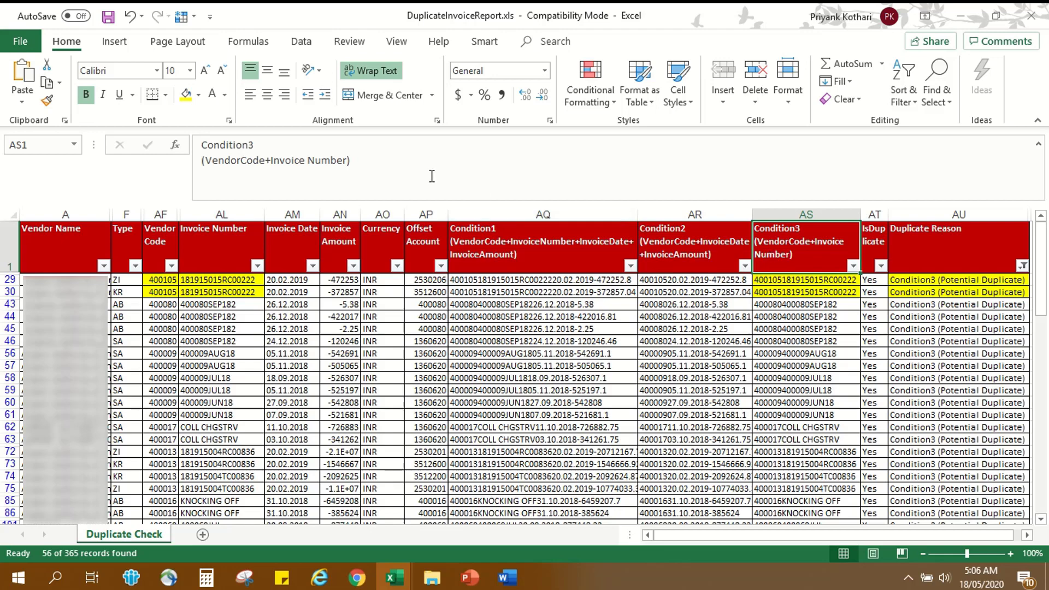
left_click(358, 160)
left_click_drag(358, 160, 197, 161)
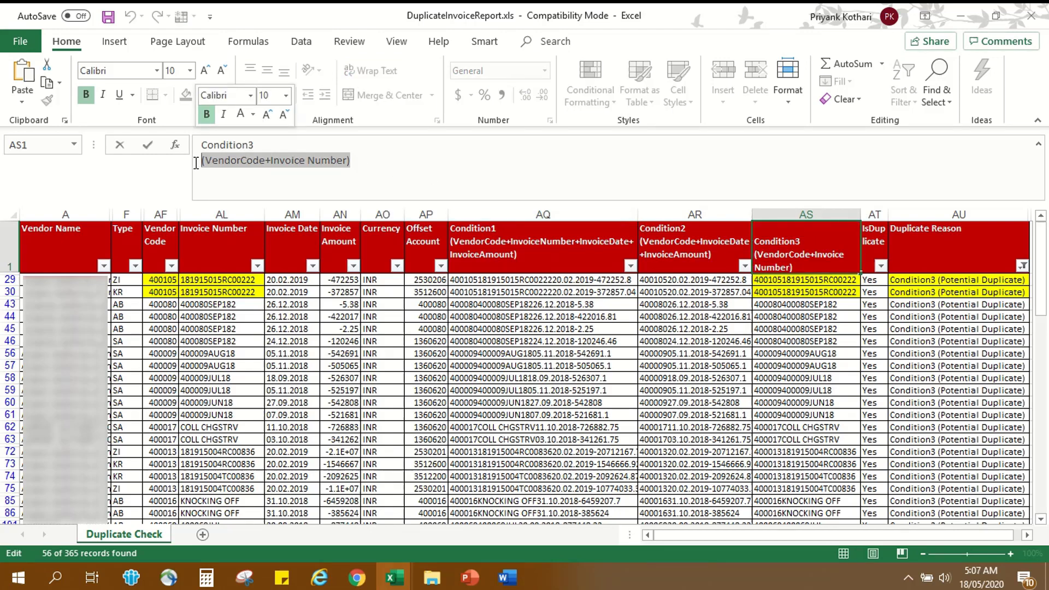
left_click(170, 241)
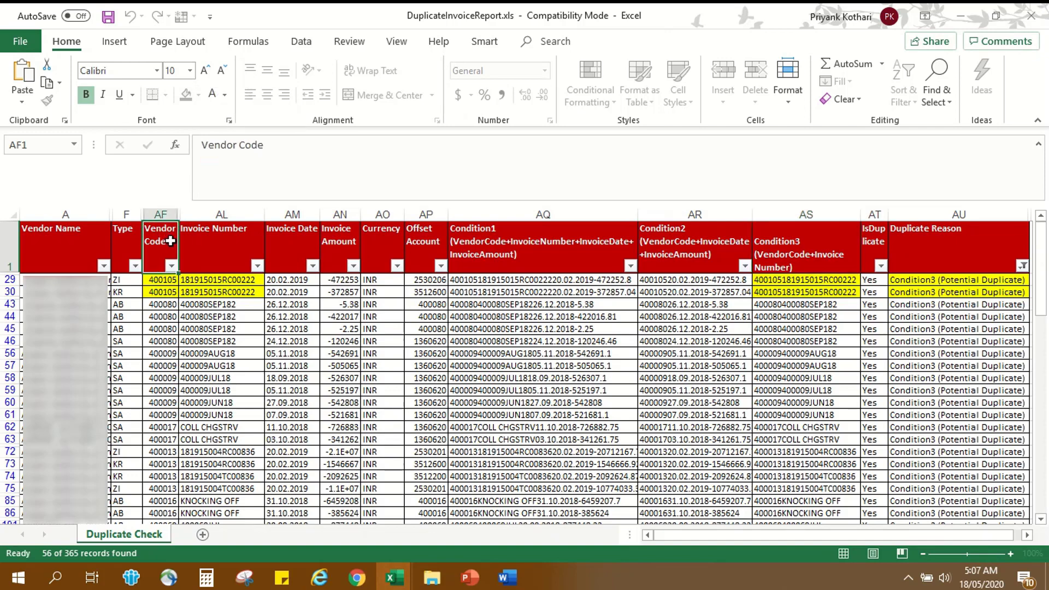
left_click_drag(171, 241, 243, 263)
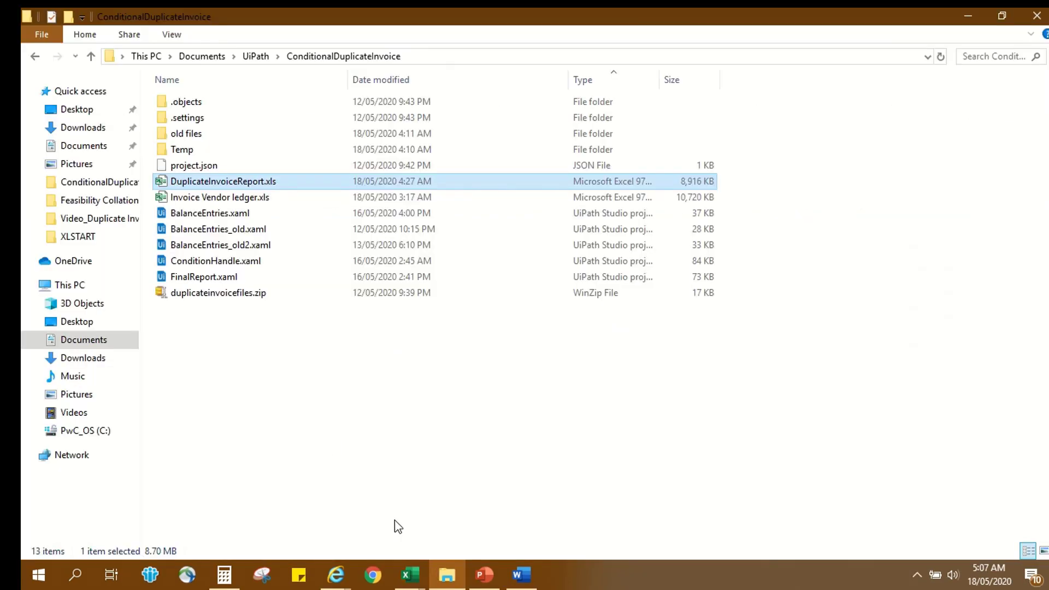
Step: Switch to the Invoice Vendor ledger.xls workbook and inspect how the invoice number in cell AO2 is written
left_click(409, 573)
left_click(433, 540)
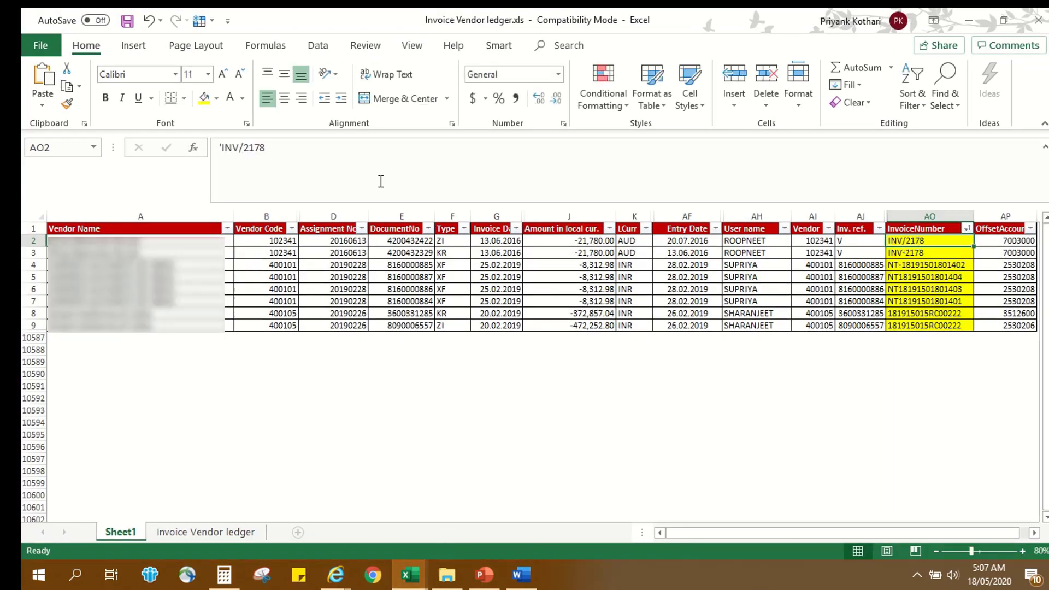
left_click_drag(272, 154, 210, 154)
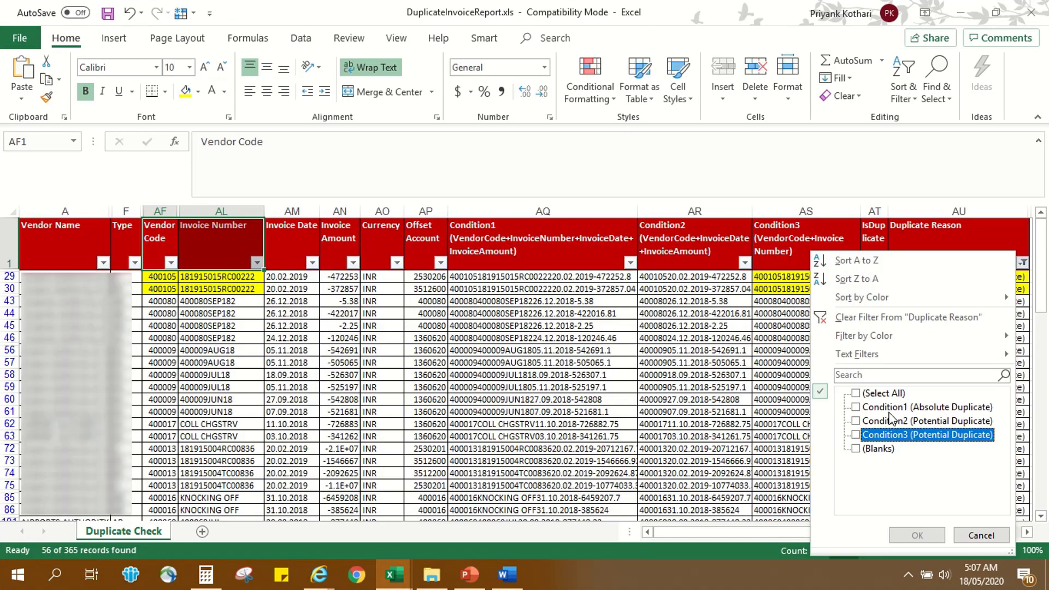
Step: In DuplicateInvoiceReport.xls, filter Duplicate Reason to Condition1 (Absolute Duplicate) only and inspect the invoice number in the first highlighted row
left_click(906, 407)
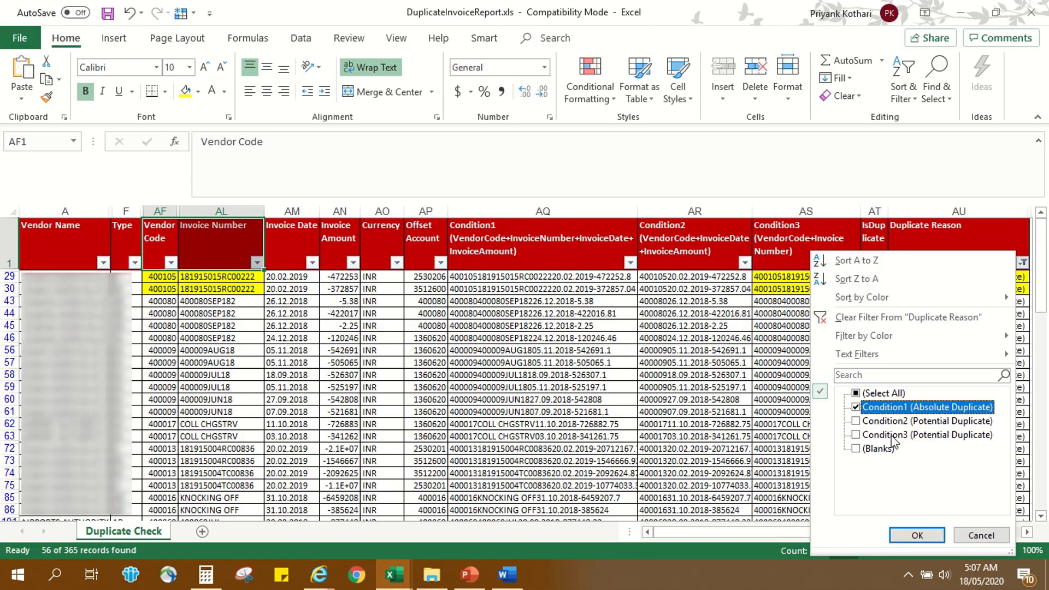
left_click(917, 536)
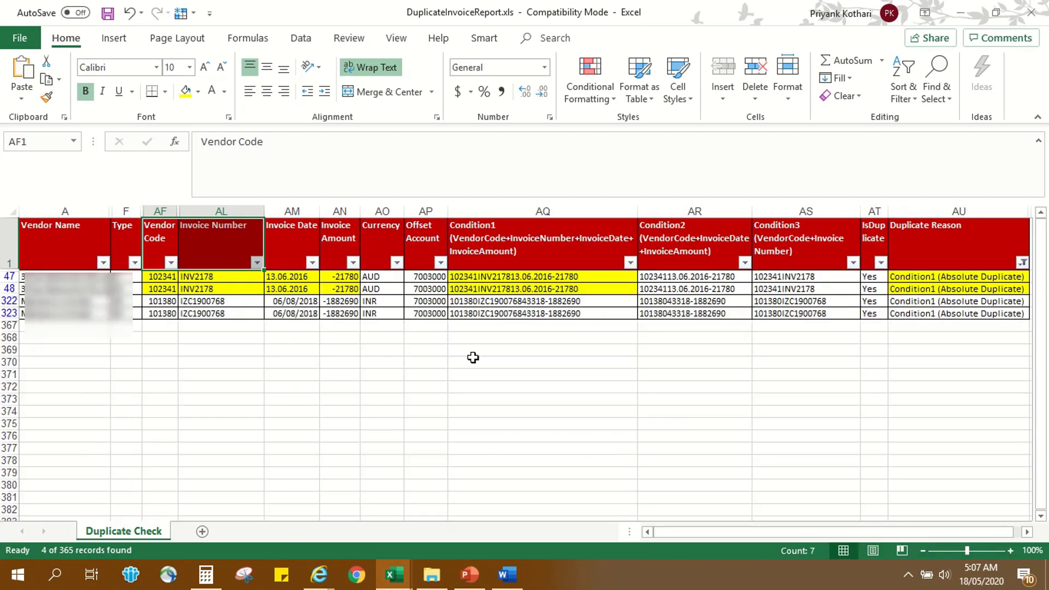
left_click(222, 267)
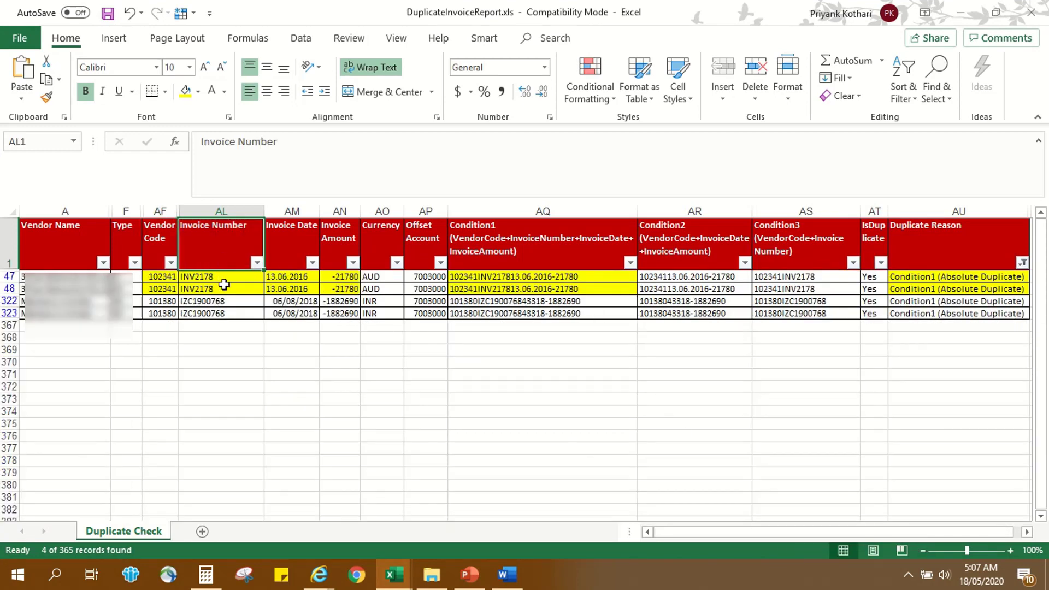
left_click(225, 277)
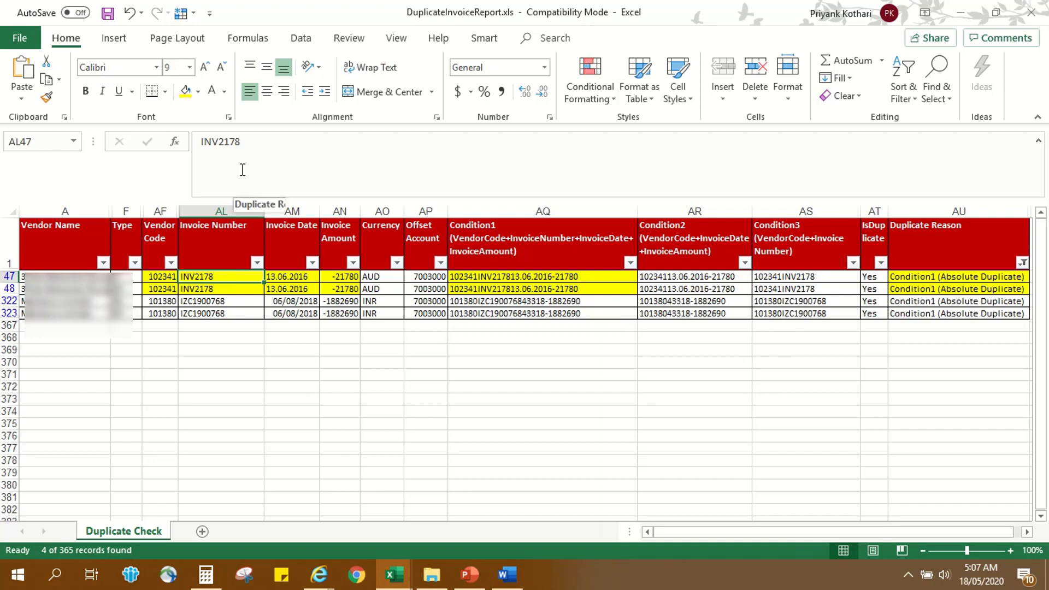